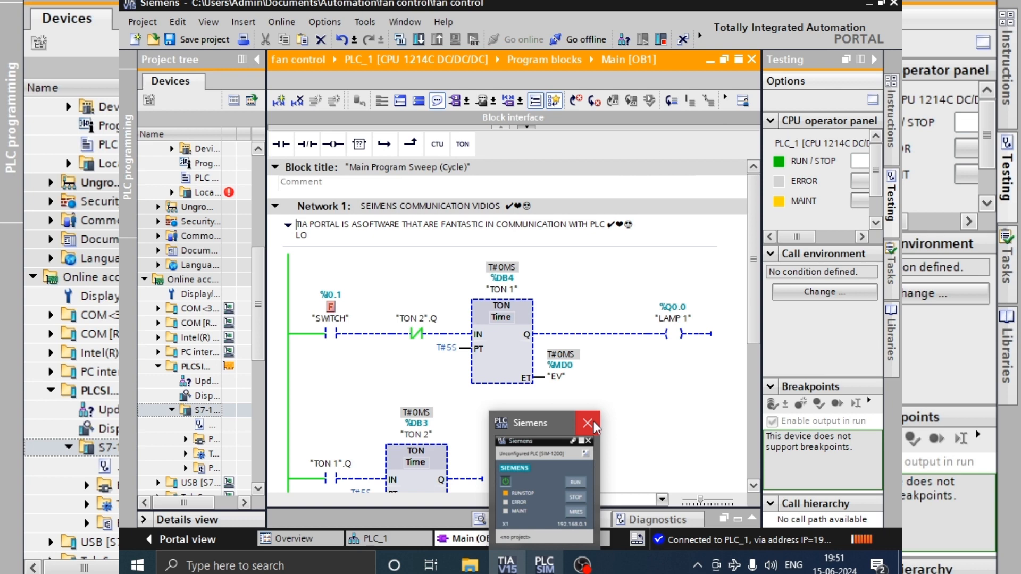
Step: Close the PLCSIM simulator and collapse the Instructions pane beside the Main [OB1] editor
left_click(592, 422)
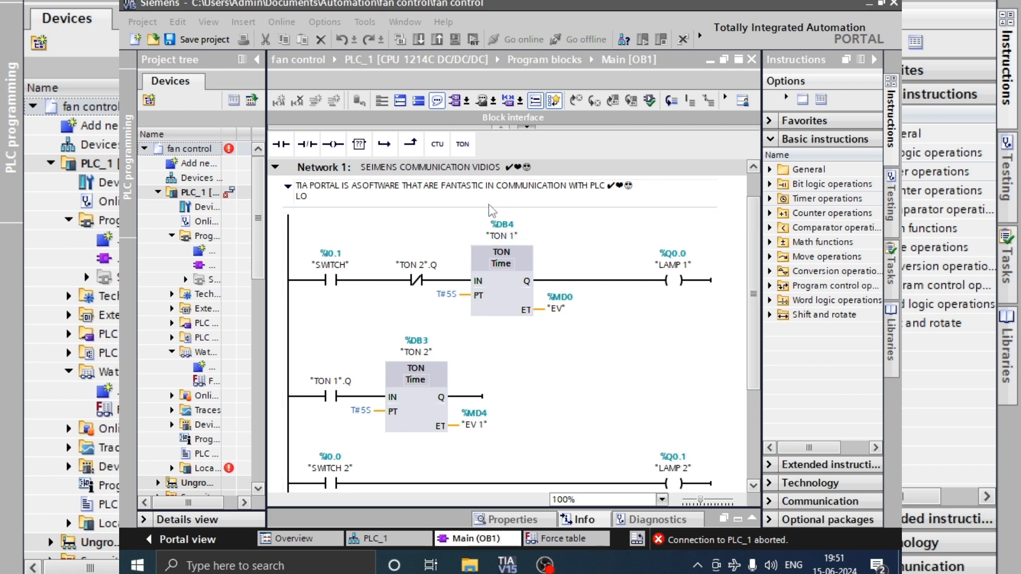
left_click(875, 59)
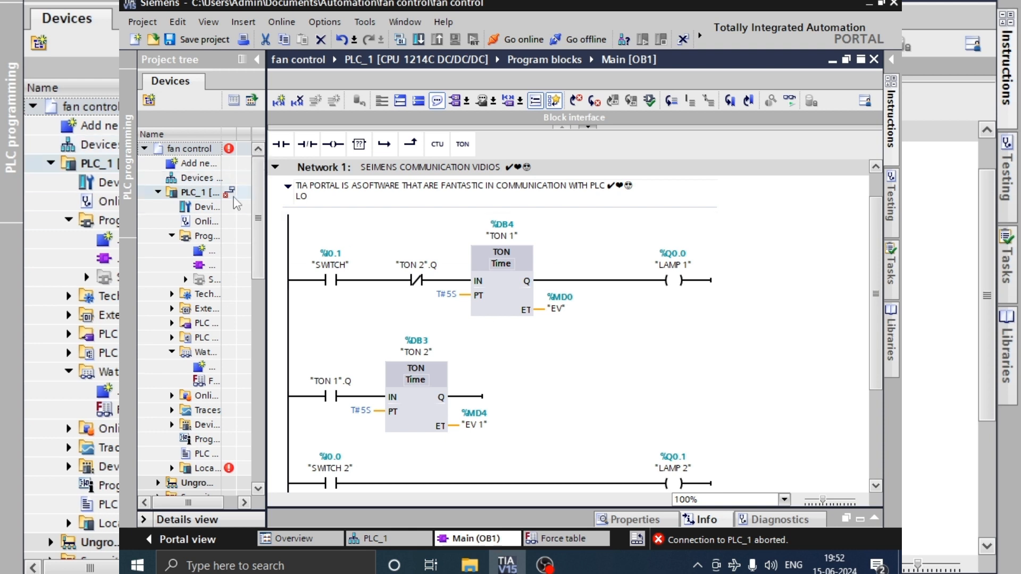
Step: Widen the project tree so the full names of the project items can be read
mouse_move(234, 197)
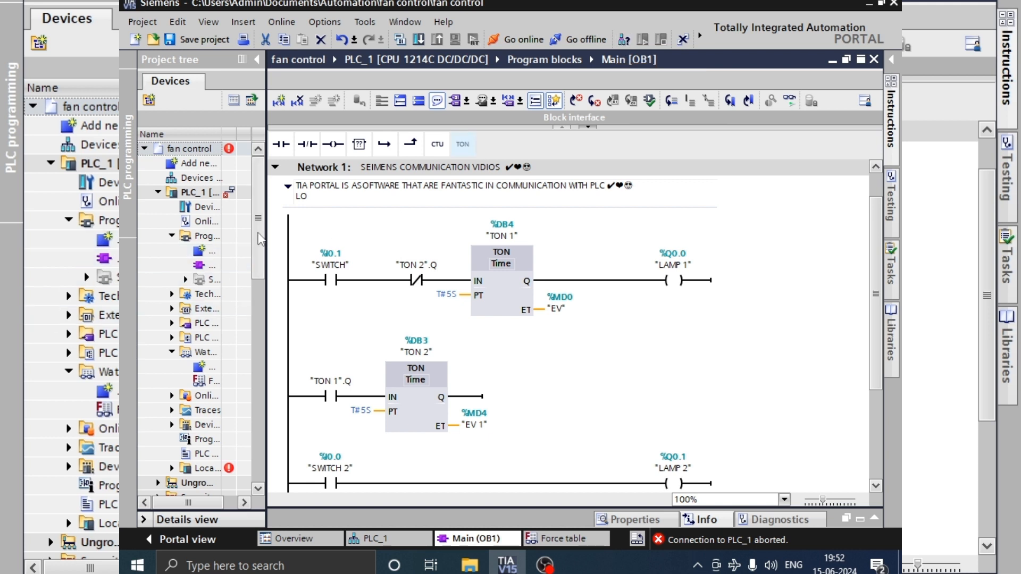
left_click(257, 60)
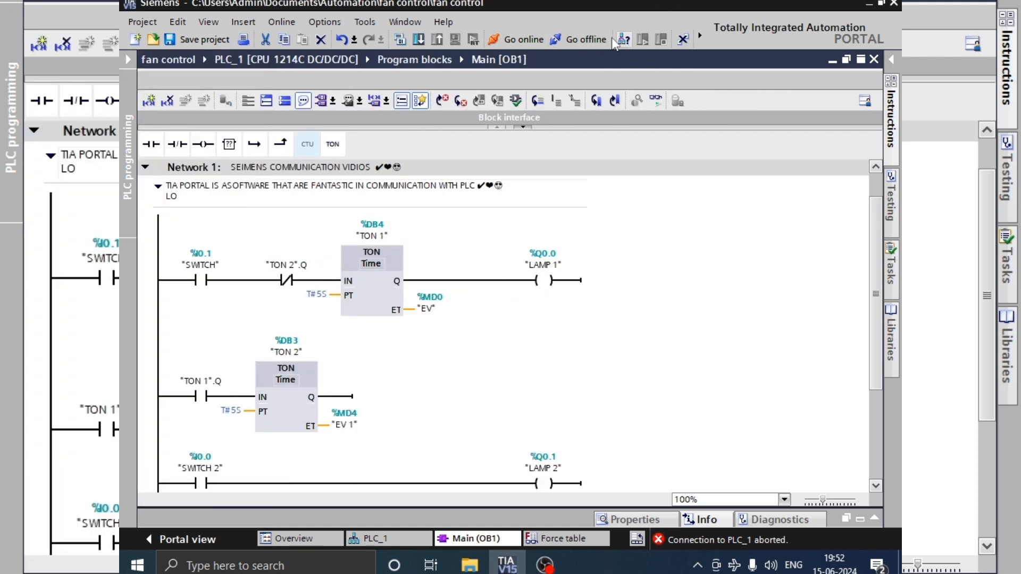
left_click(129, 59)
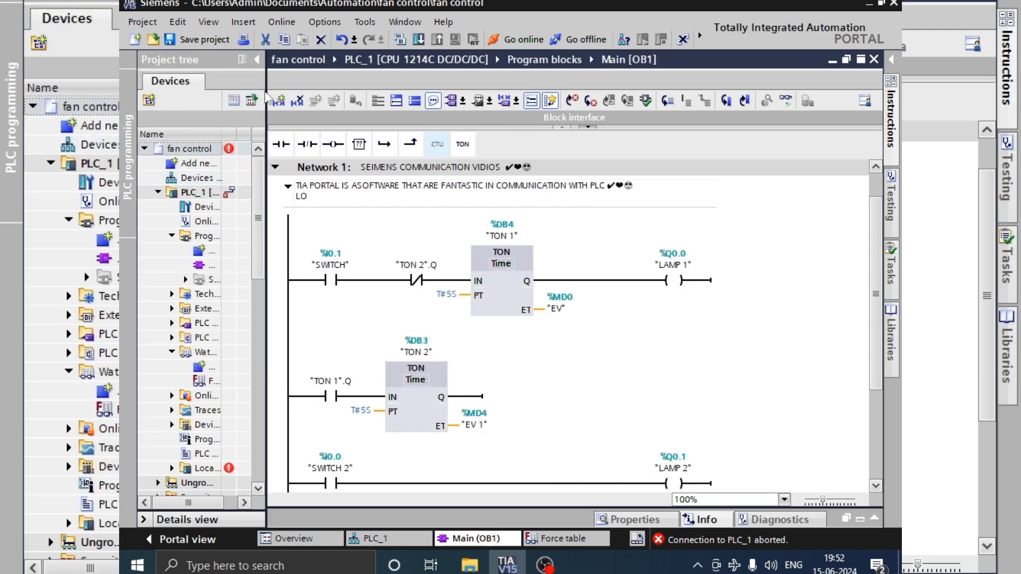
left_click_drag(265, 98, 441, 99)
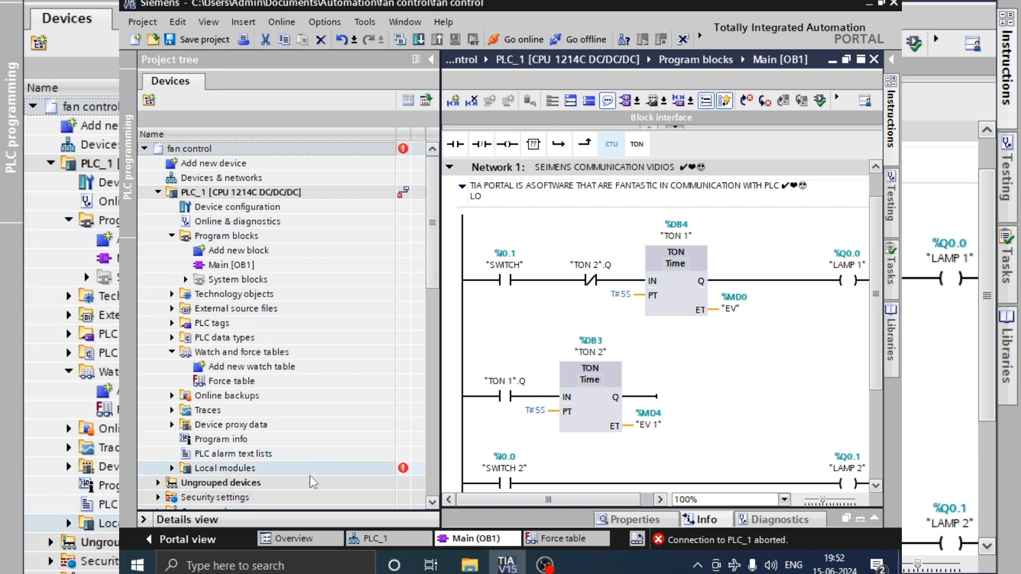
Step: Scan the PLCSIM [PN/IE] interface under Online access for accessible devices and request more information about it
left_click_drag(428, 205, 429, 297)
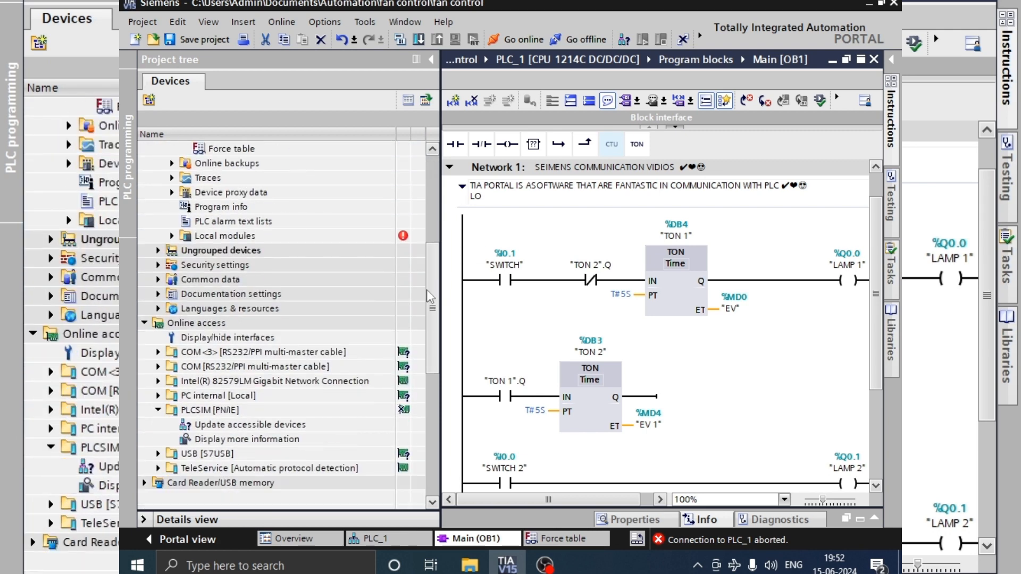
left_click(248, 423)
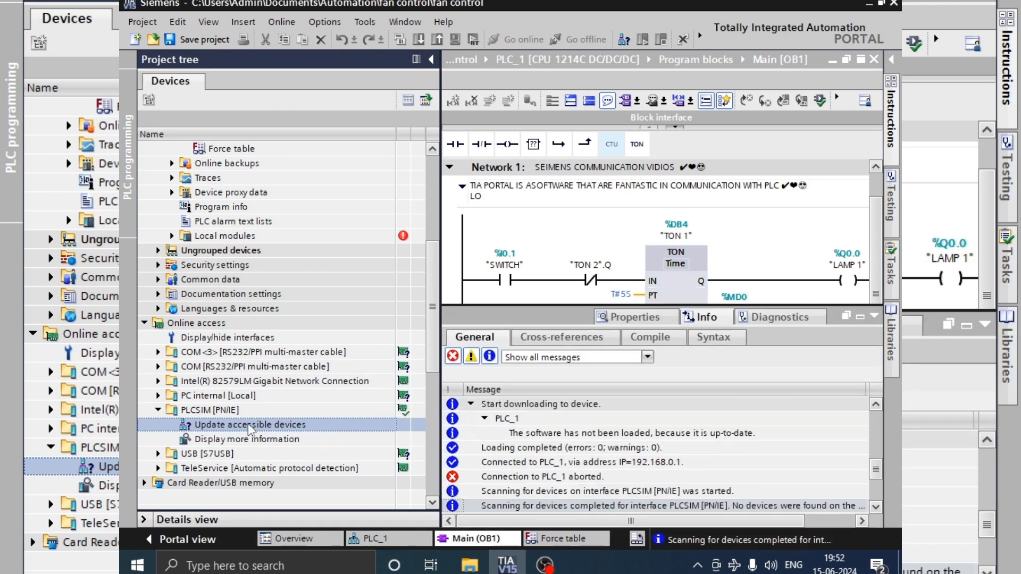
double_click(196, 440)
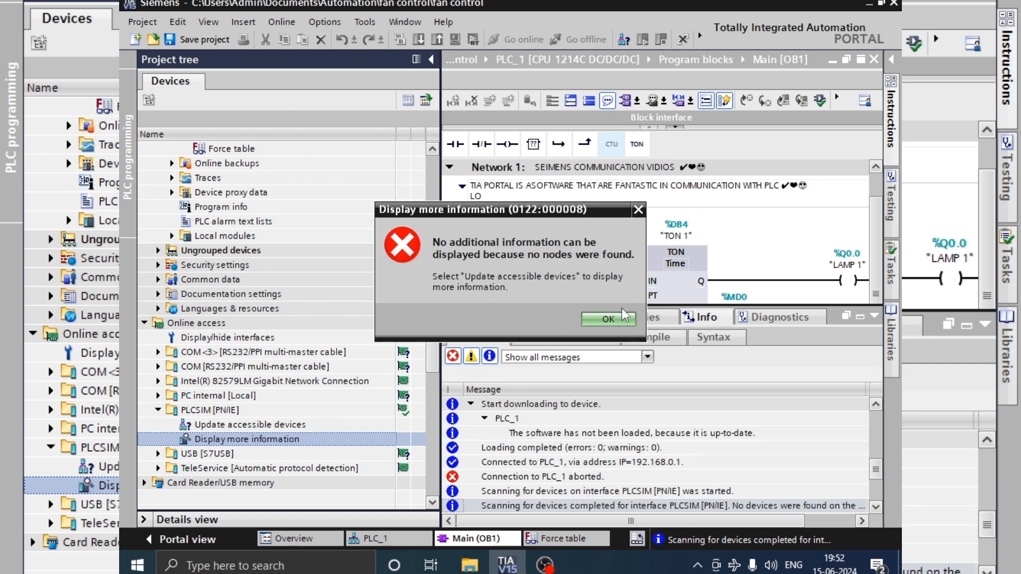
left_click(610, 318)
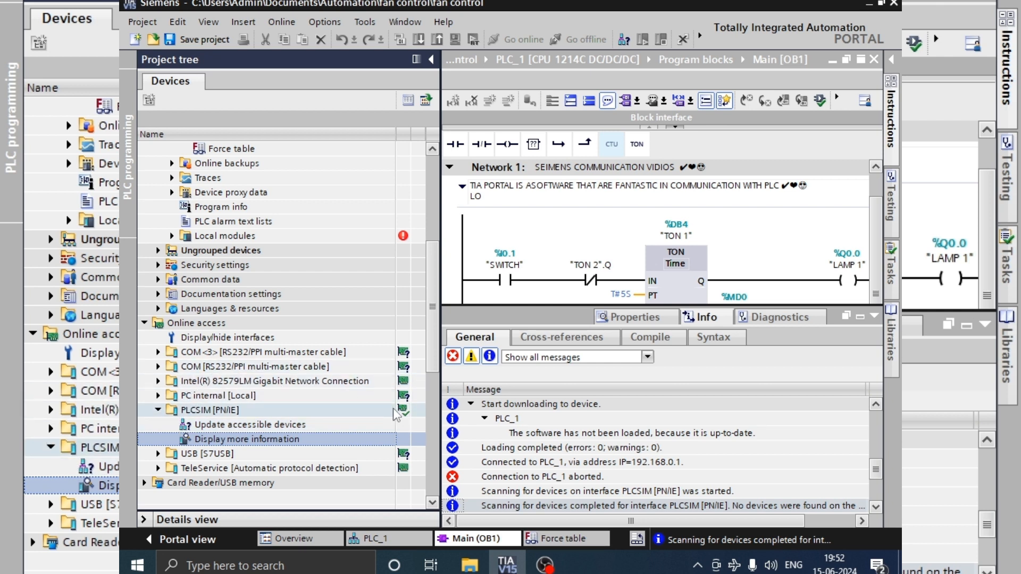
Step: Repeat the accessible device scan on the PLCSIM [PN/IE] interface and collapse the message area
double_click(214, 412)
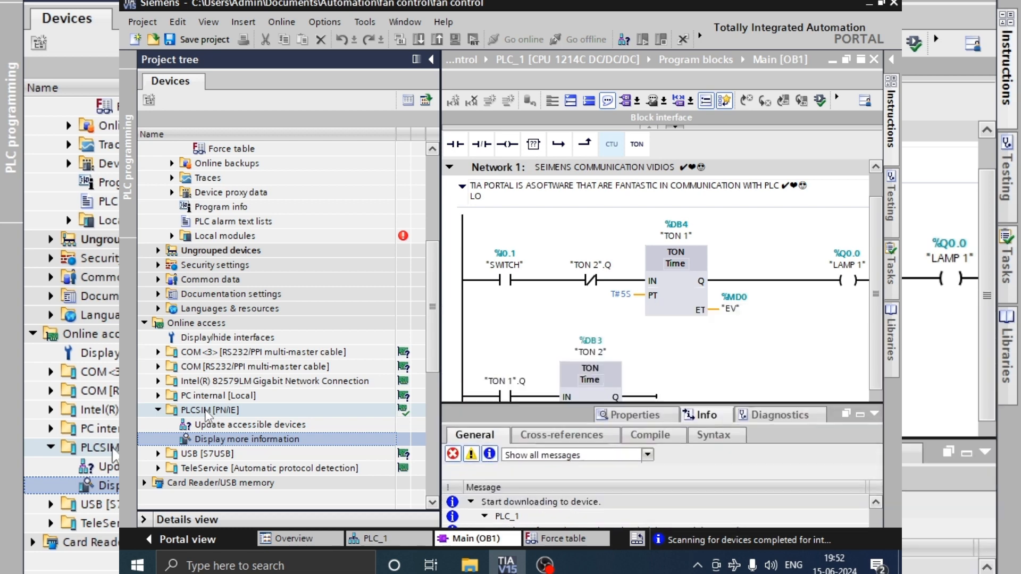
double_click(407, 414)
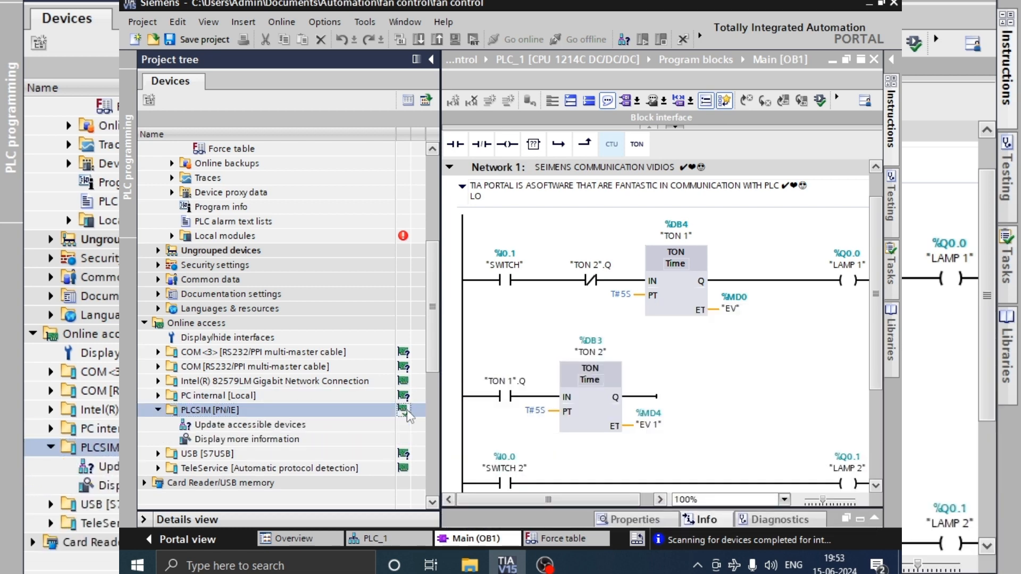
double_click(251, 425)
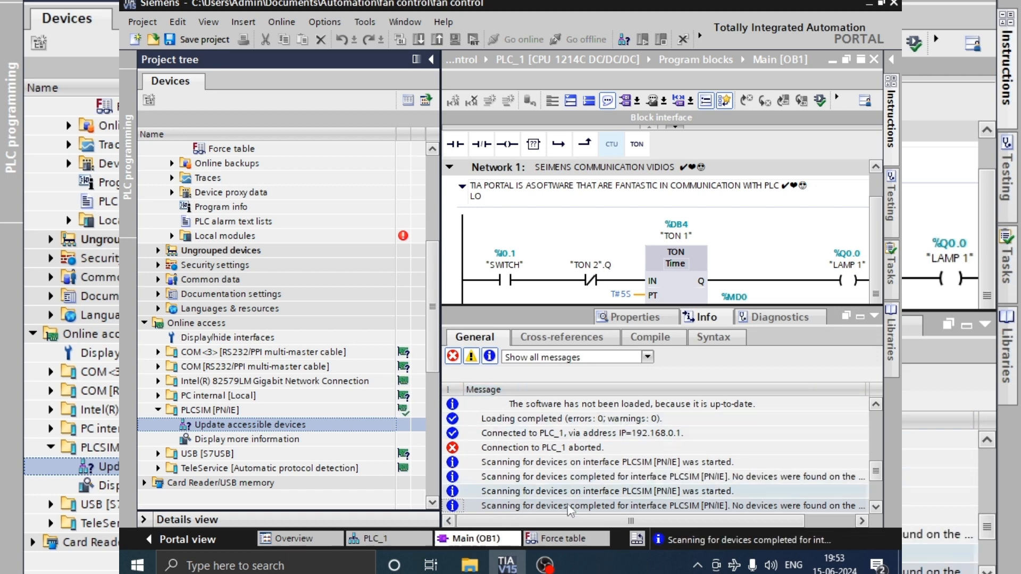
mouse_move(503, 569)
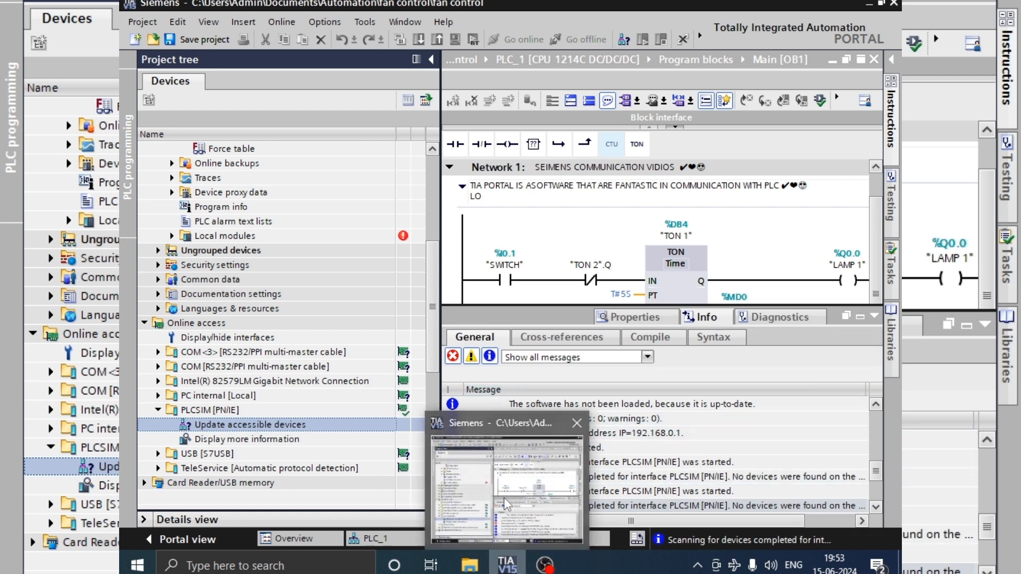
left_click(875, 316)
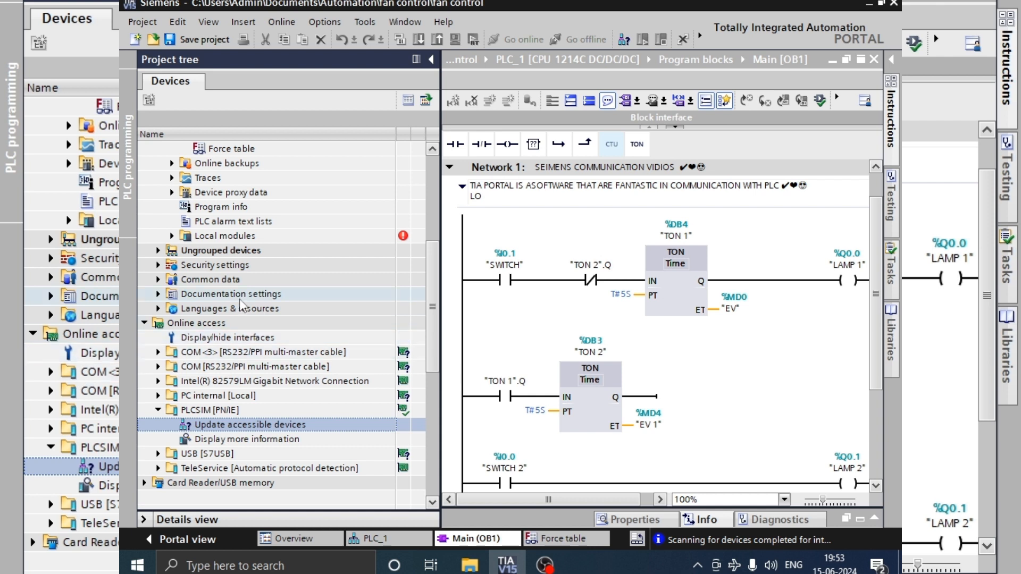
Step: Update the accessible devices on the Intel(R) 82579LM Gigabit Network Connection under Online access
left_click(145, 326)
left_click(144, 323)
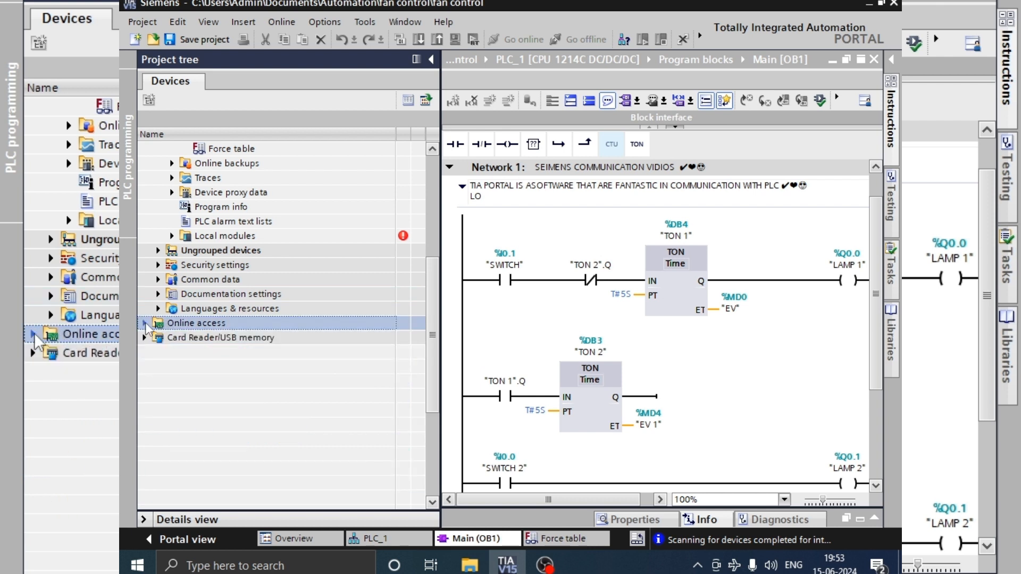
left_click(144, 323)
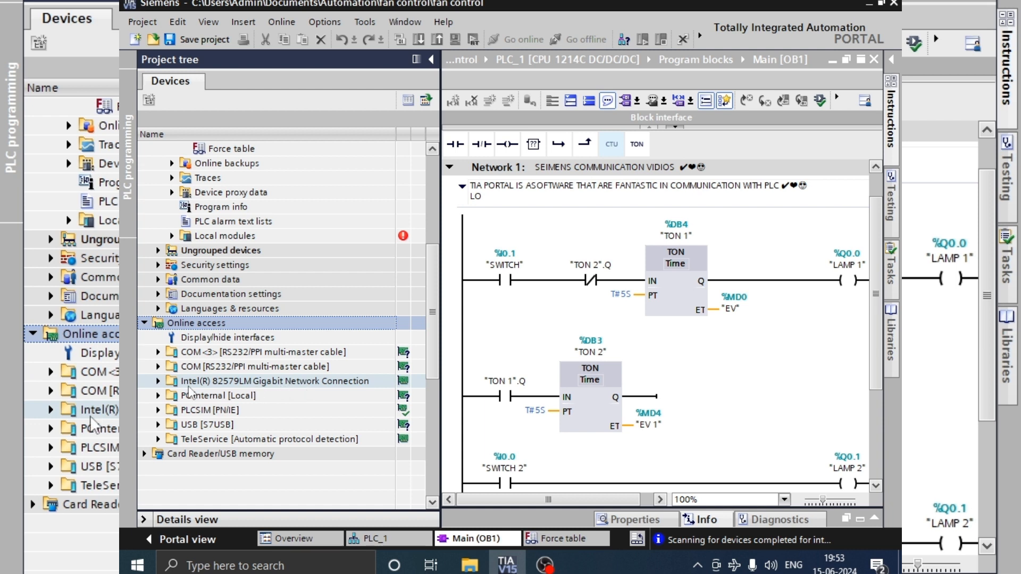
left_click(158, 382)
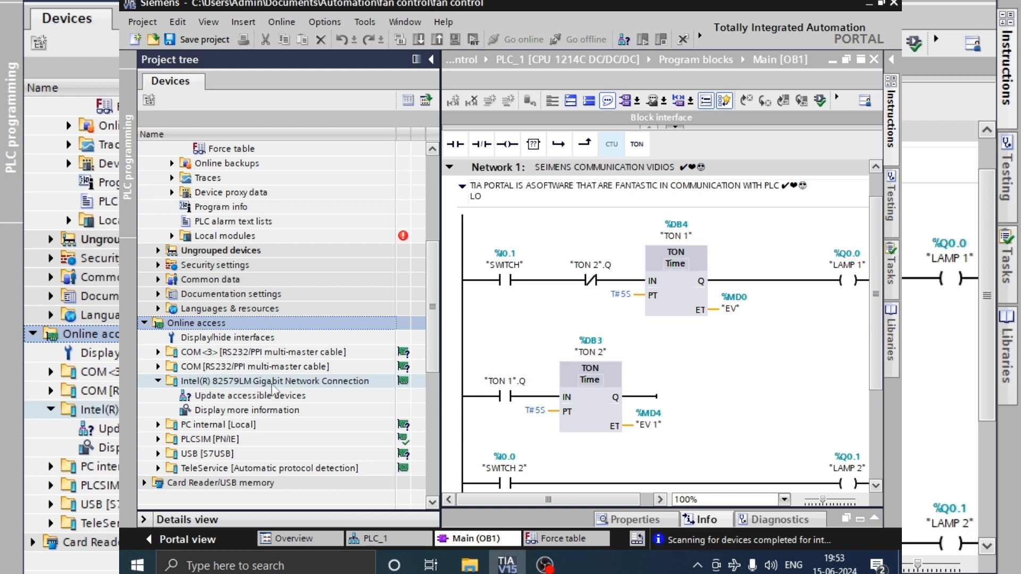
double_click(256, 396)
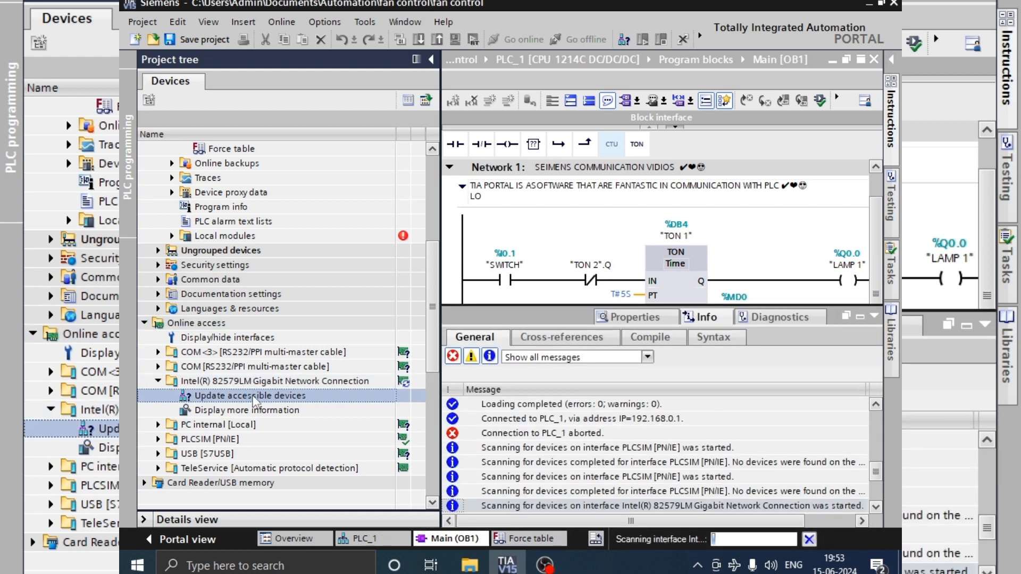
left_click(562, 434)
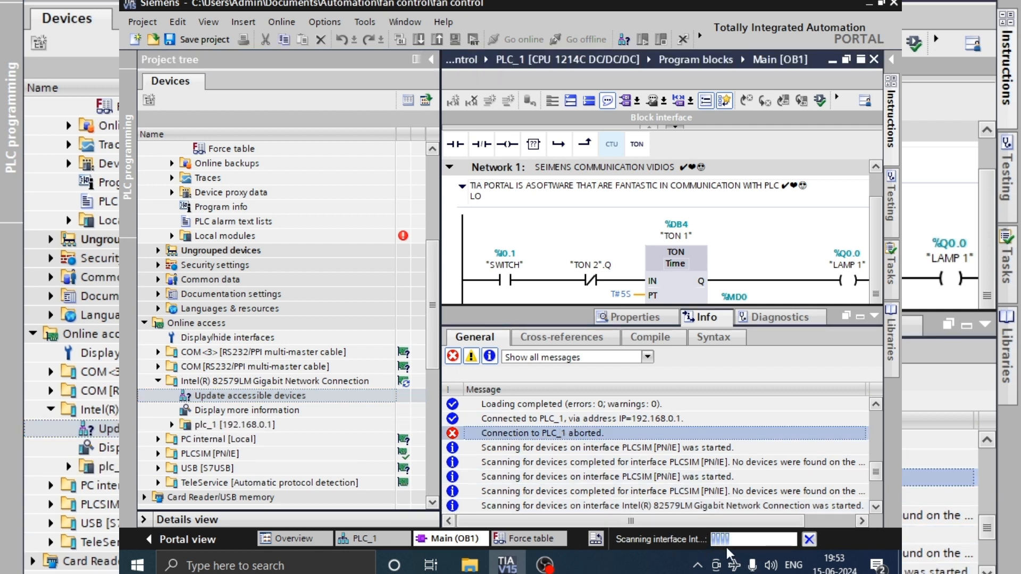
mouse_move(724, 540)
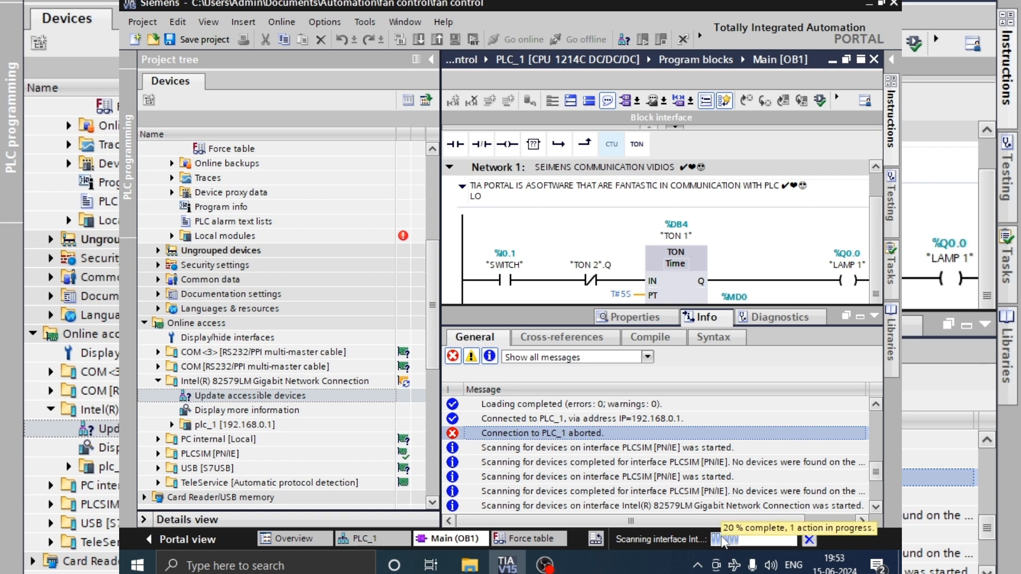
left_click(266, 435)
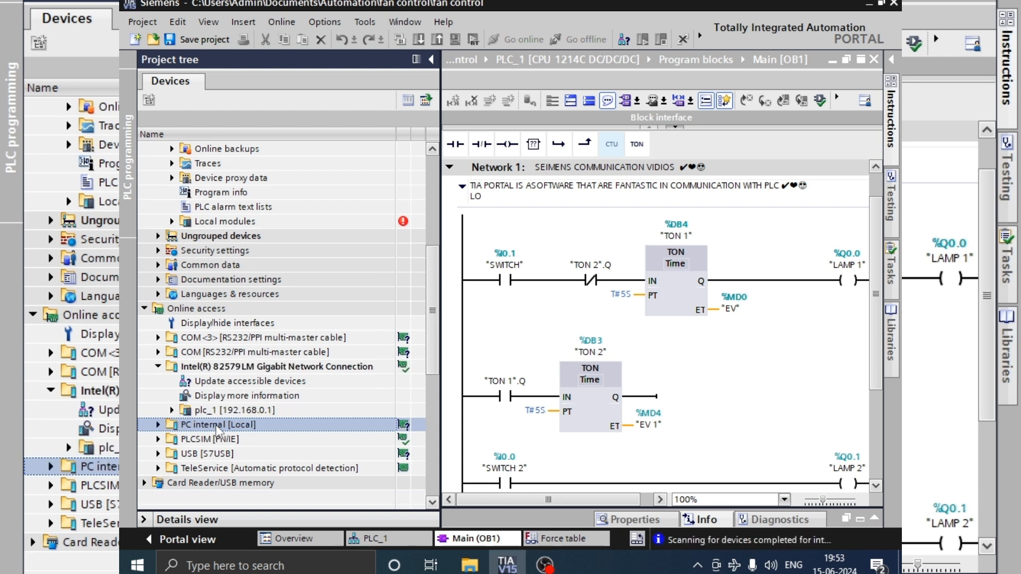
Step: Open Online & diagnostics for plc_1 [192.168.0.1] found on the Intel(R) network connection
double_click(219, 413)
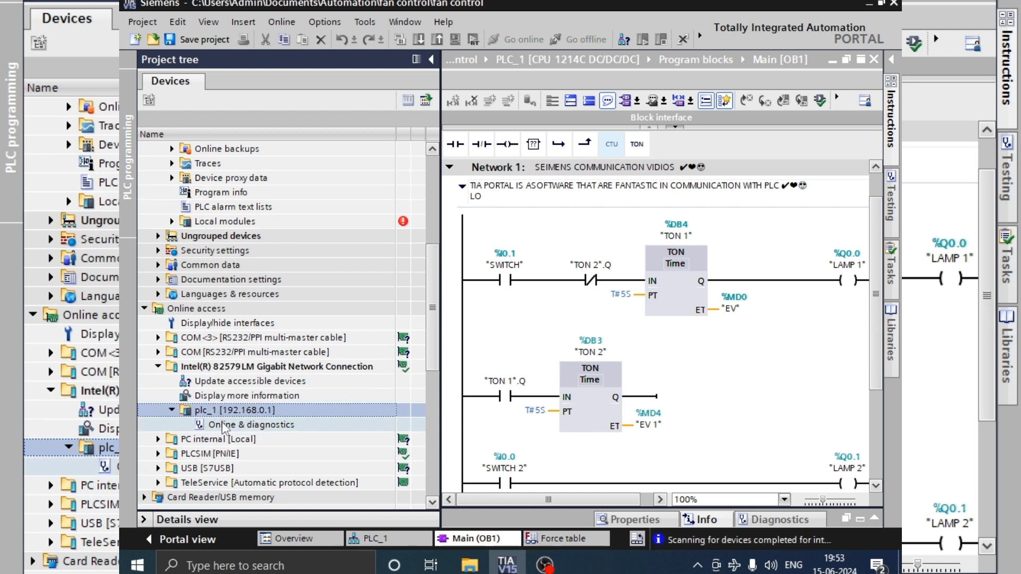
left_click(222, 424)
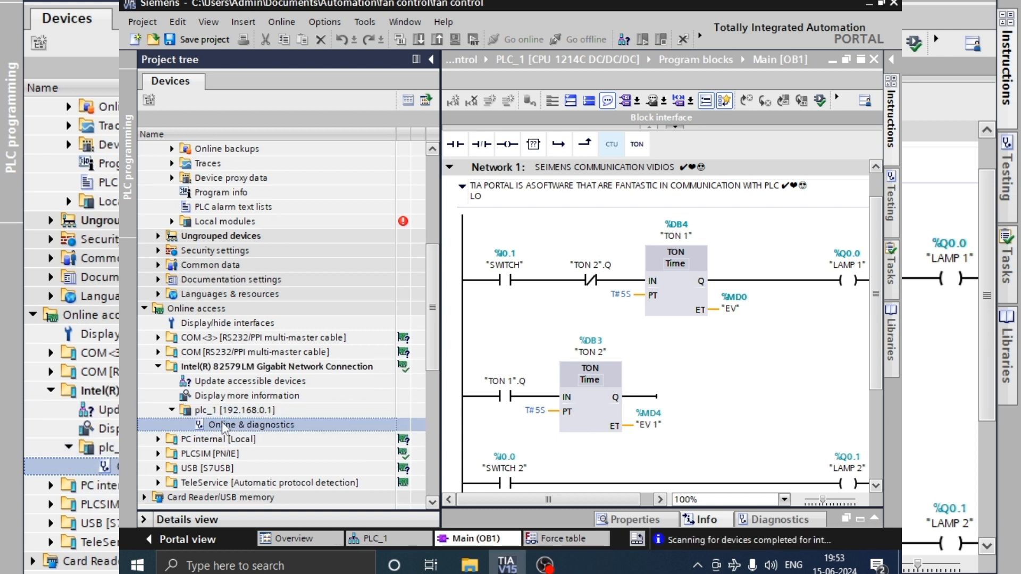
double_click(221, 424)
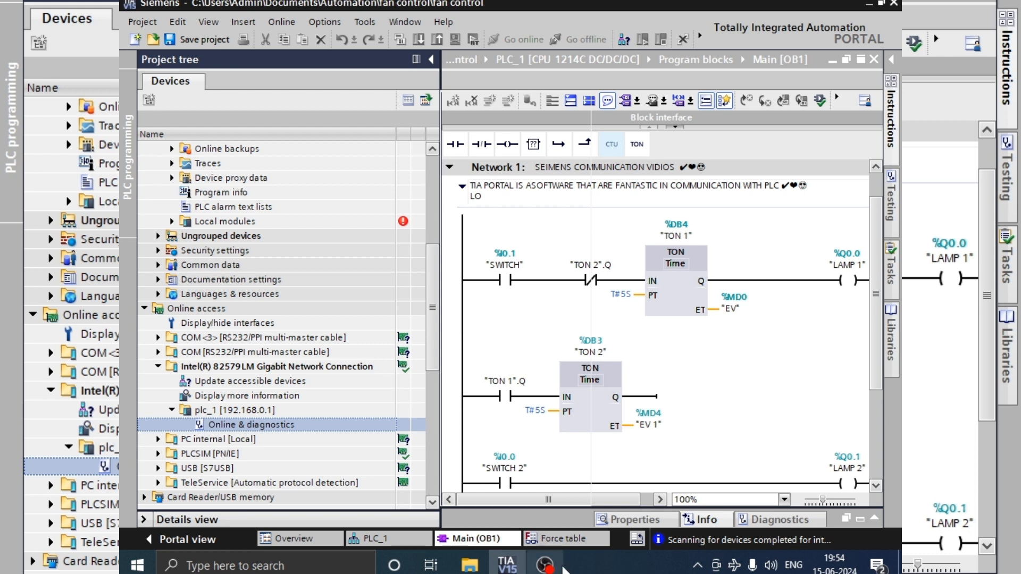
mouse_move(506, 565)
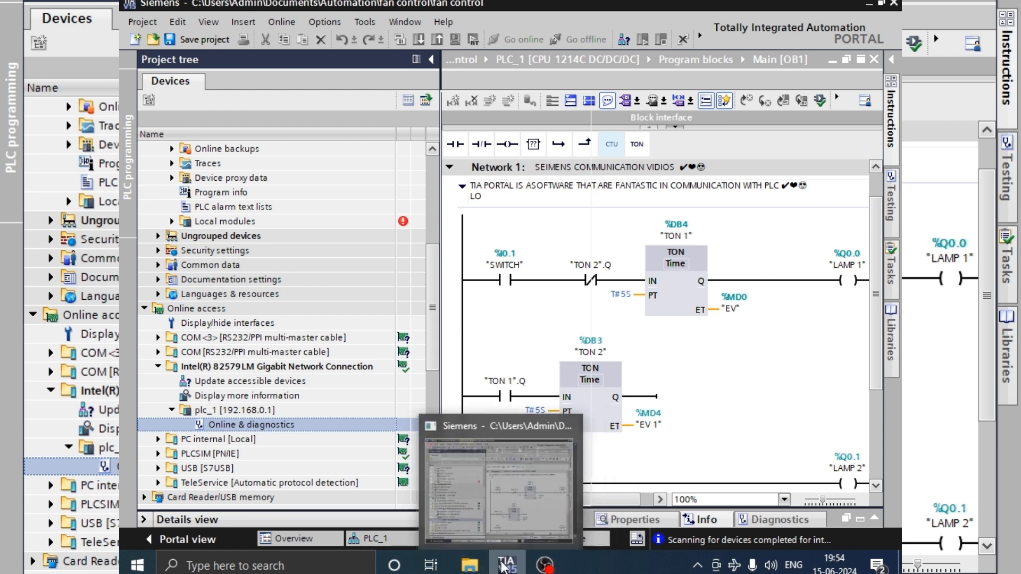
left_click(503, 524)
mouse_move(519, 565)
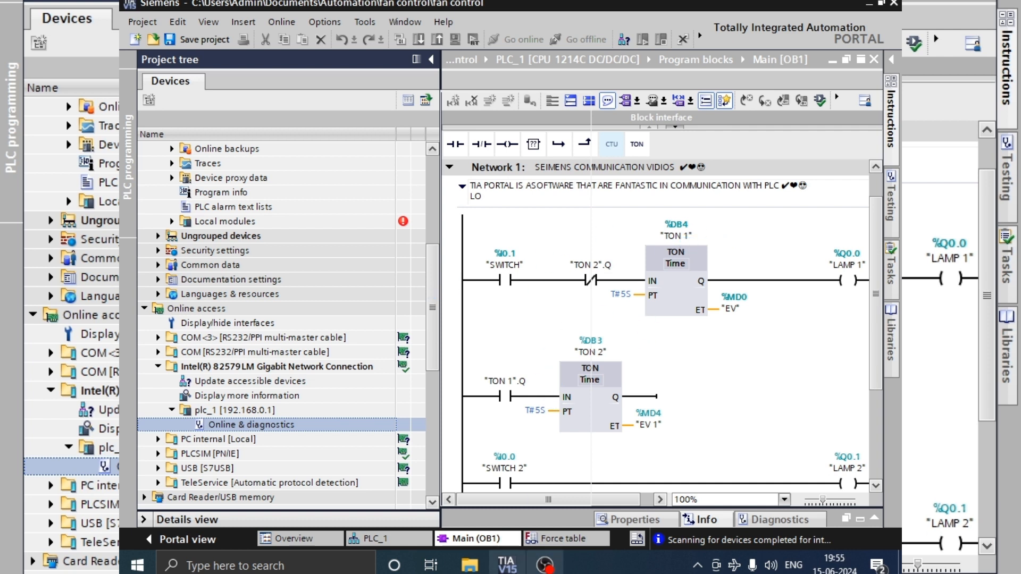
mouse_move(470, 565)
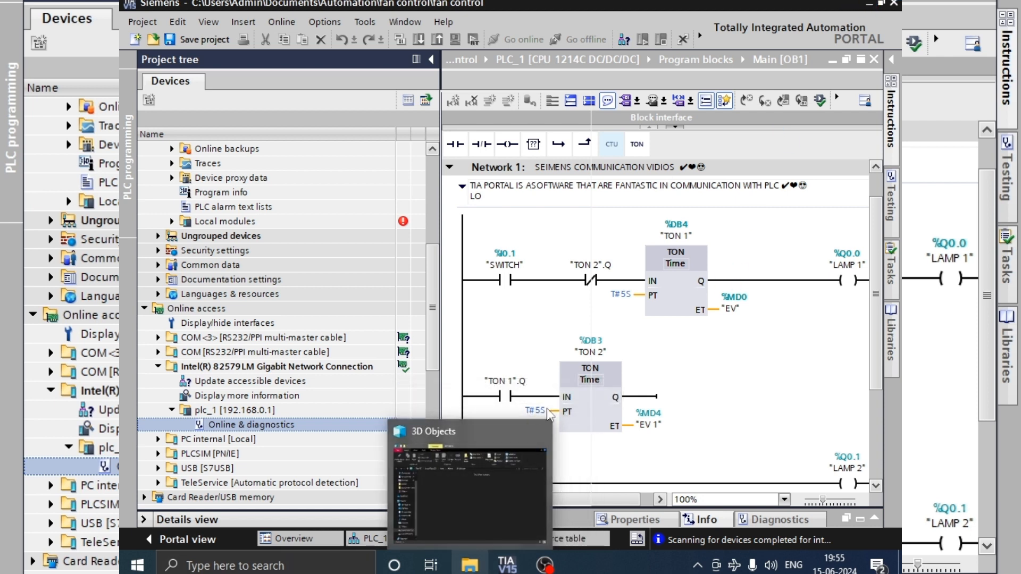
left_click(540, 432)
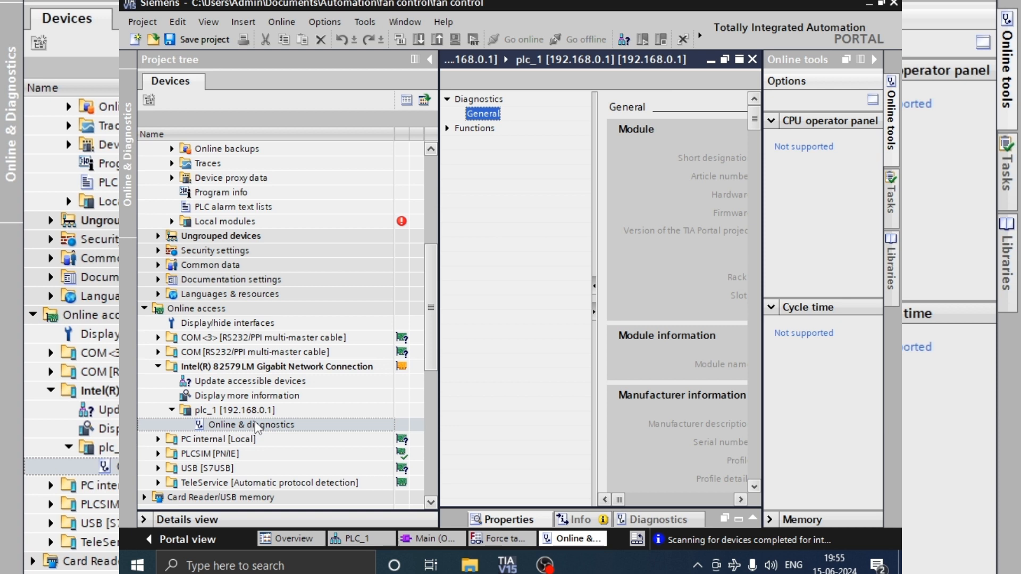
Step: Enlarge plc_1's Online & diagnostics view to examine the PROFINET device name assignment and close the view
left_click(739, 59)
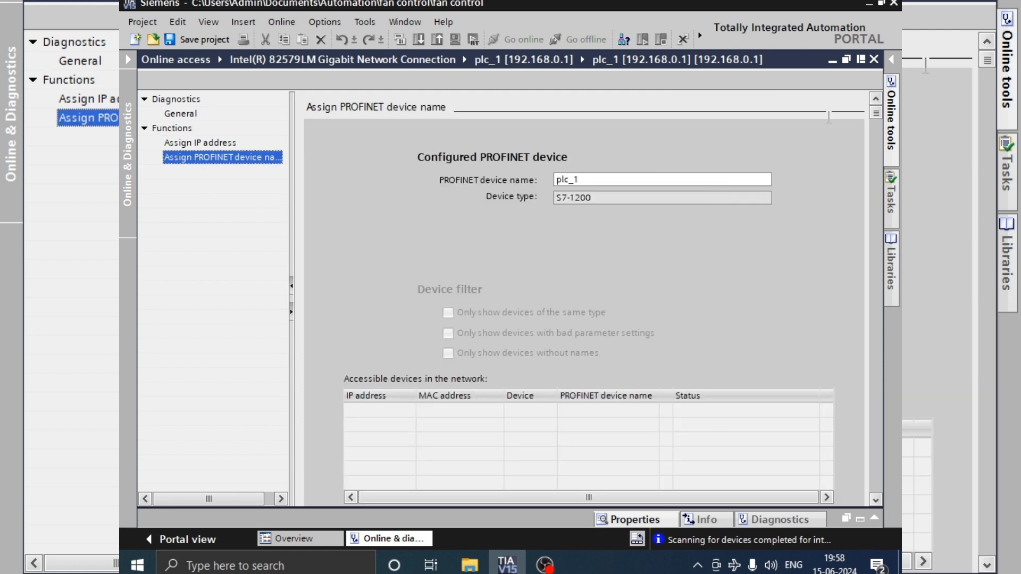
left_click(874, 59)
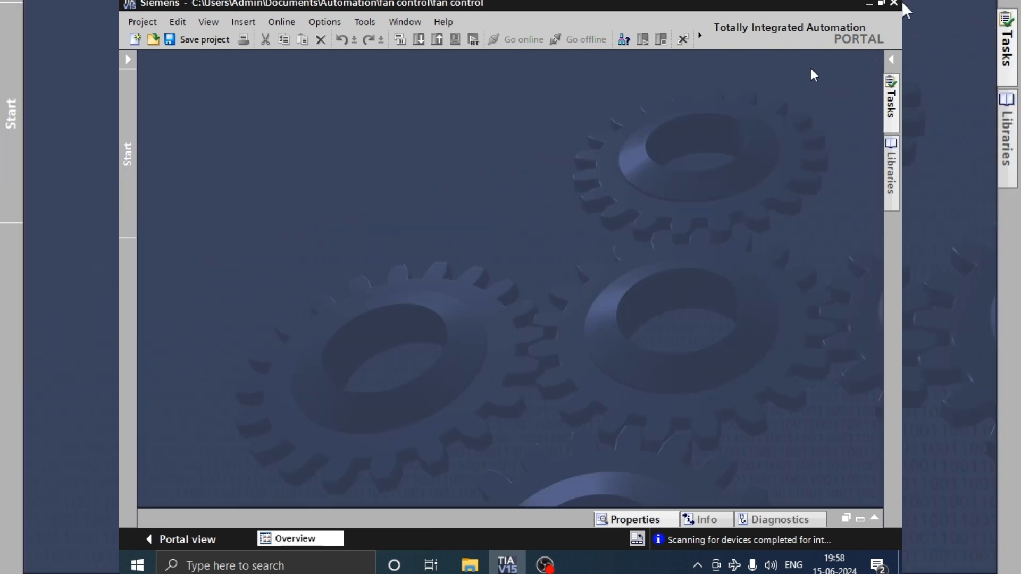
Step: View the PG/PC interface types offered in the Accessible devices dialog and dismiss the dialog without searching
left_click(625, 40)
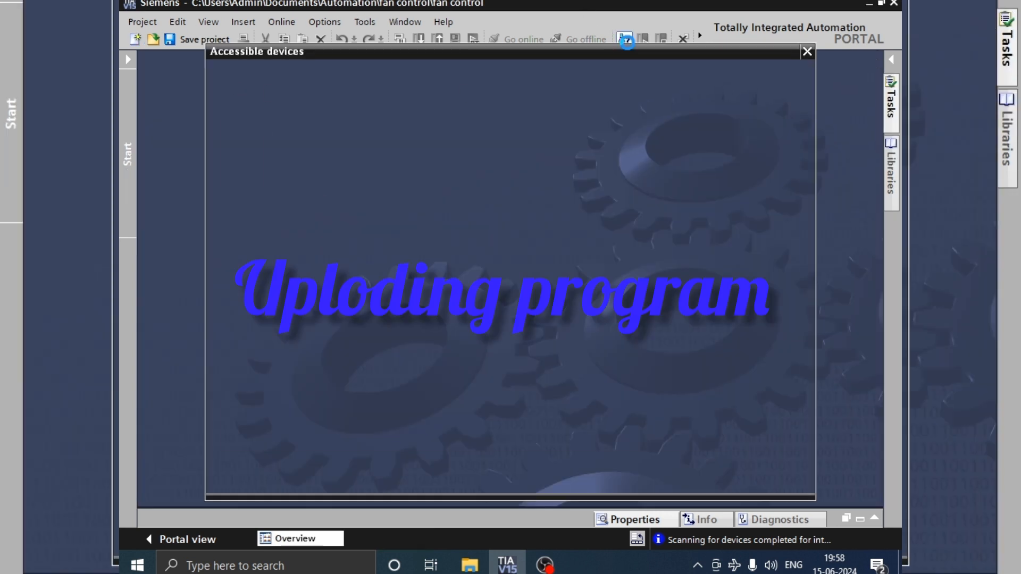
left_click(671, 112)
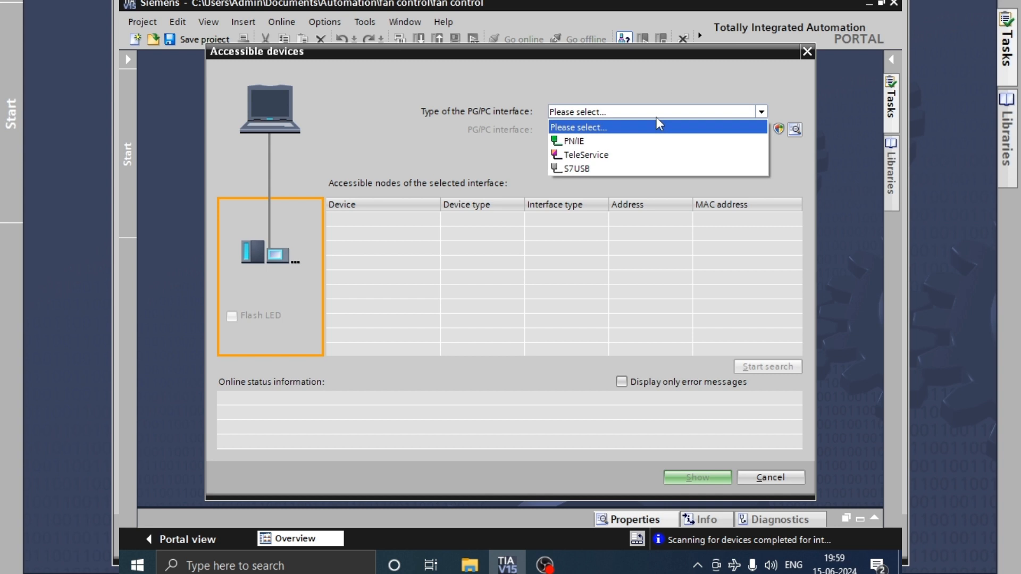
left_click(579, 112)
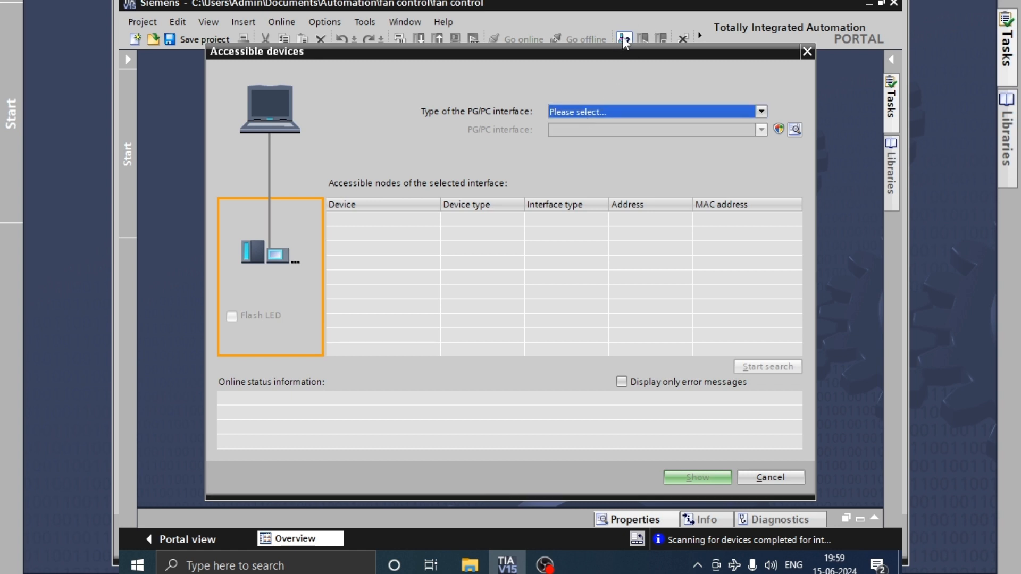
left_click(806, 52)
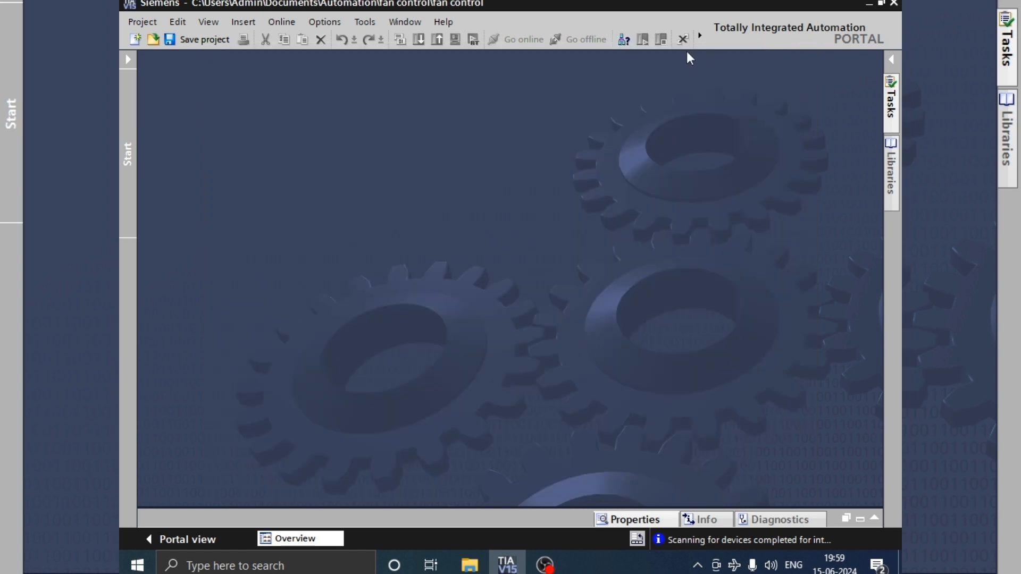
Step: Search for accessible devices using PN/IE as the type of the PG/PC interface
left_click(628, 45)
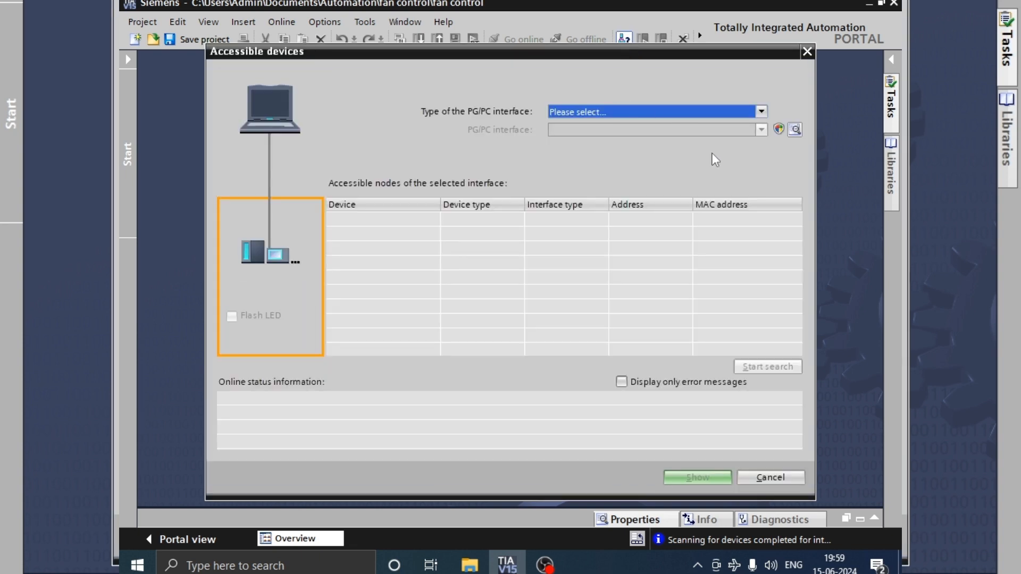
left_click(761, 112)
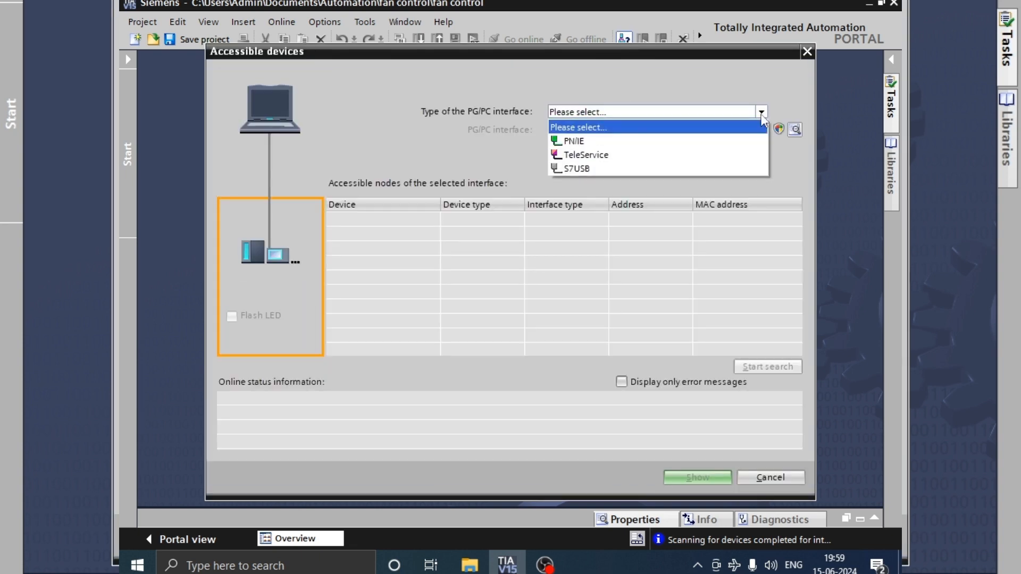
left_click(576, 146)
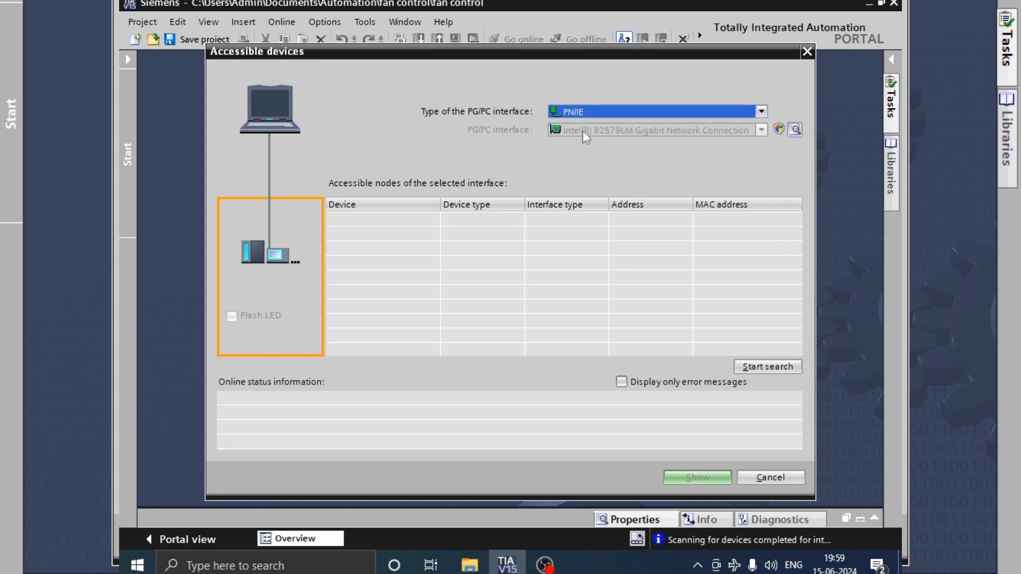
left_click(763, 371)
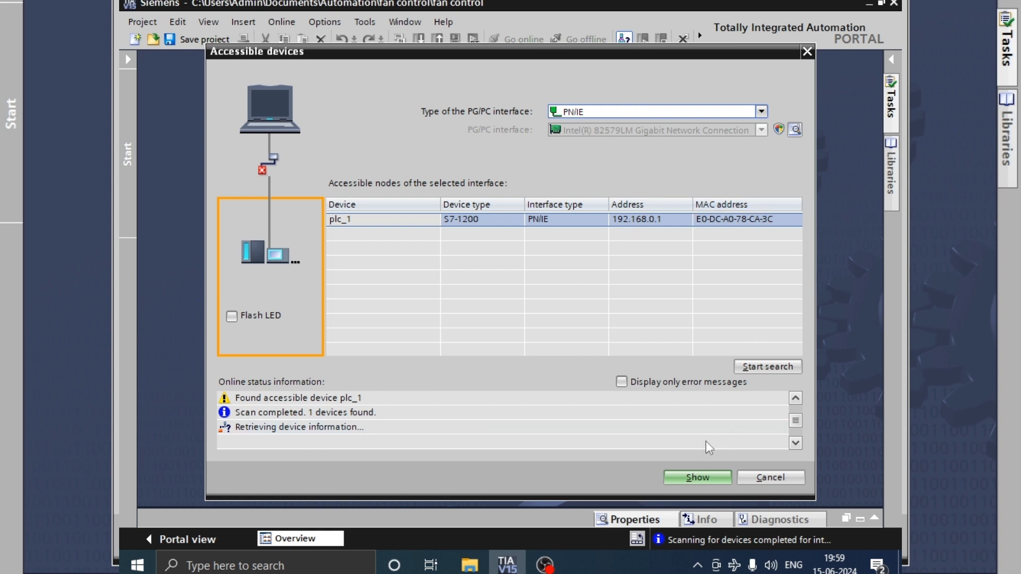
Step: Show the found plc_1, allow an additional PG/PC IP address in the device's subnet, and leave the accessible devices search
left_click(716, 476)
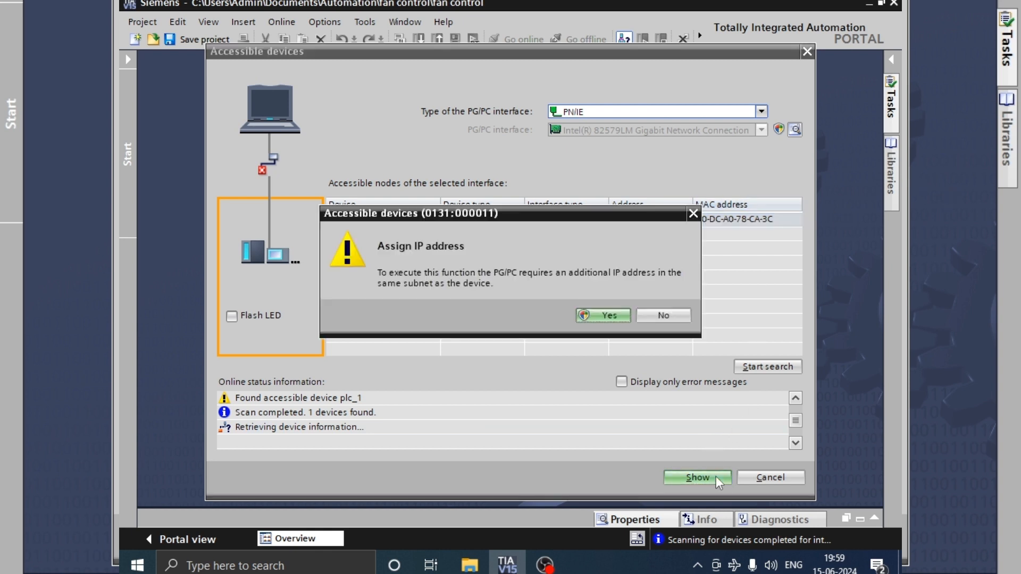
left_click(589, 315)
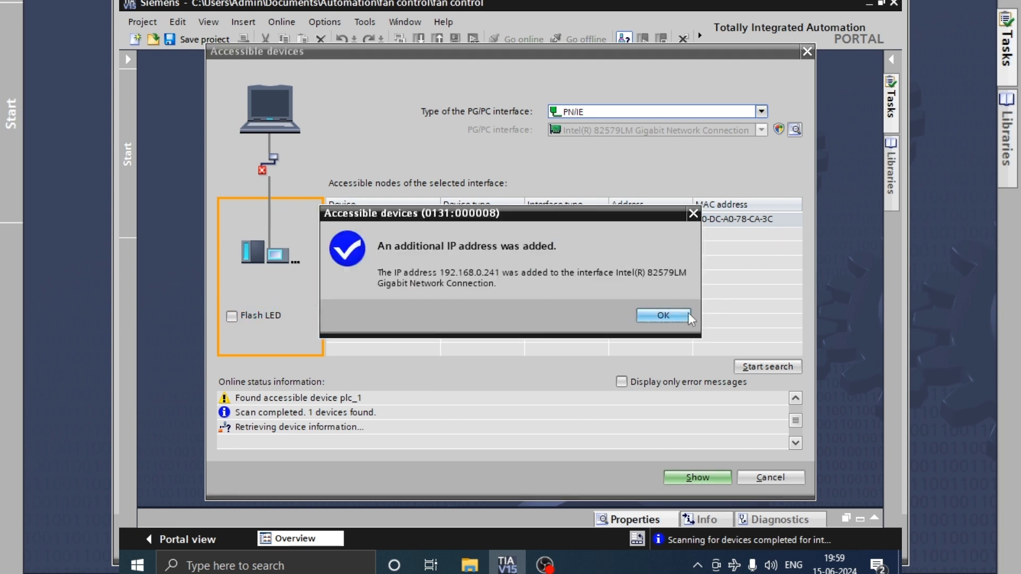
left_click(682, 313)
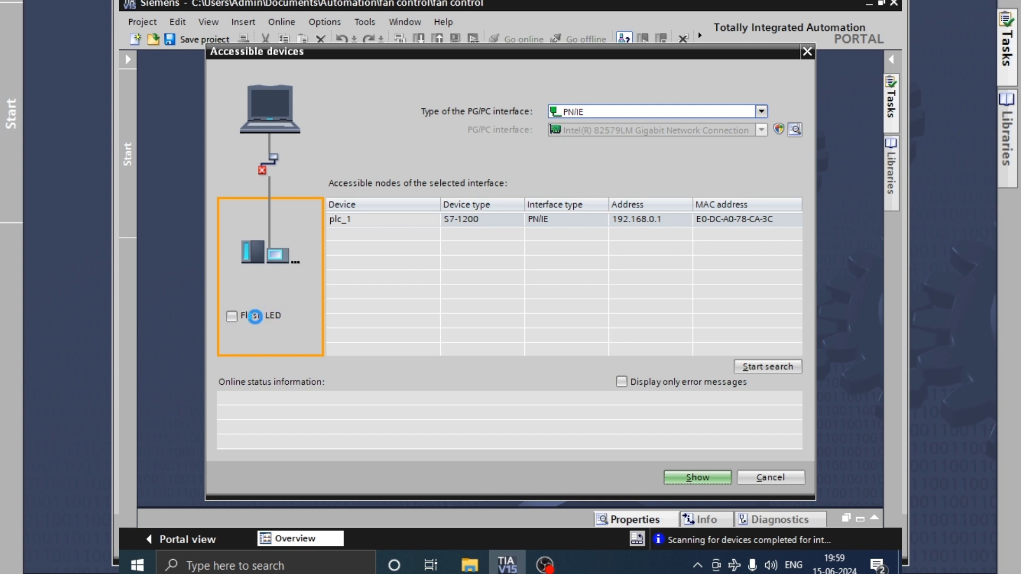
key("Escape")
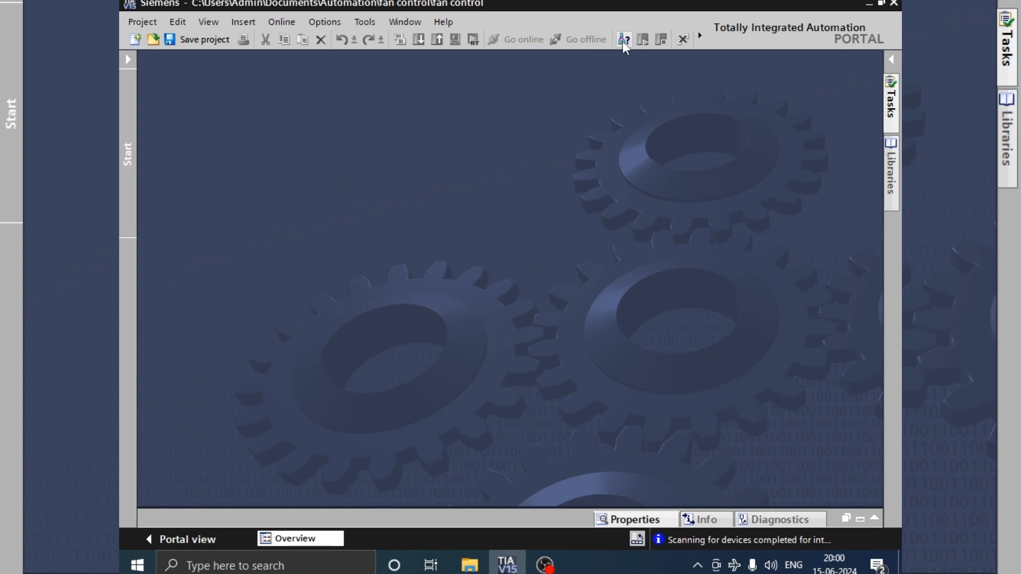
Step: Reveal the project tree and open the Main [OB1] program block of PLC_1 [CPU 1214C DC/DC/DC] in the fan control project
left_click(128, 59)
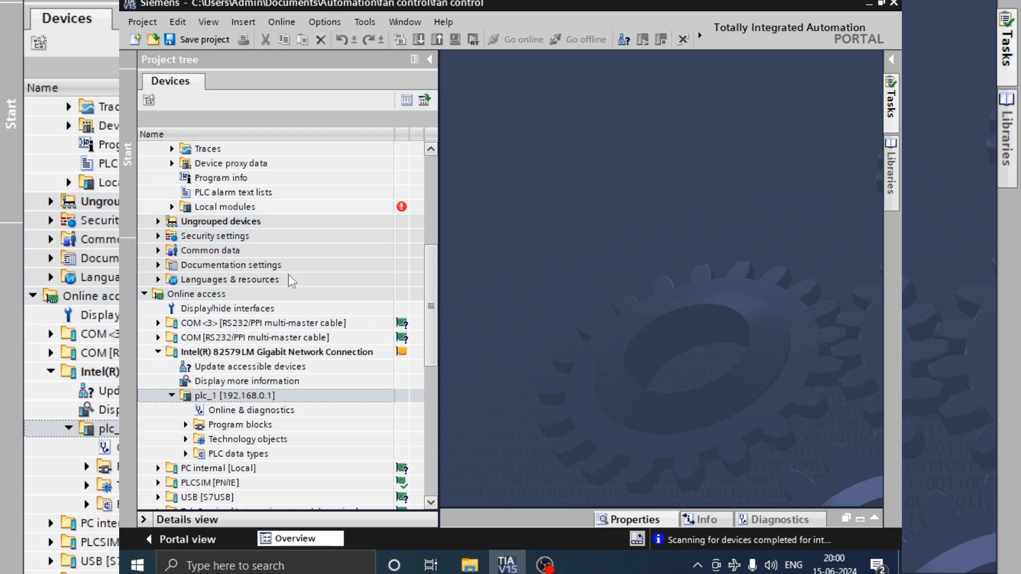
left_click_drag(431, 292, 431, 203)
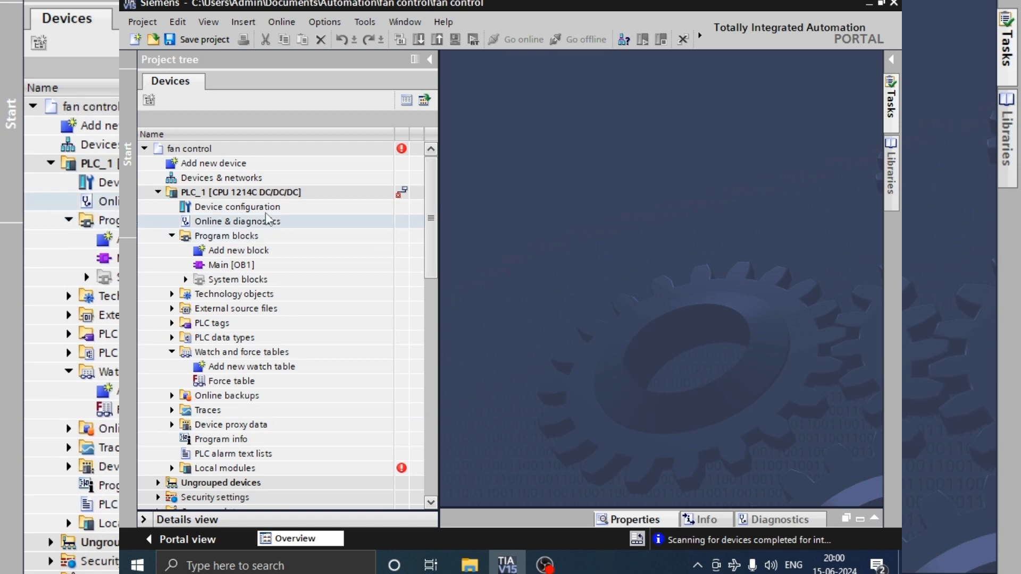
double_click(281, 196)
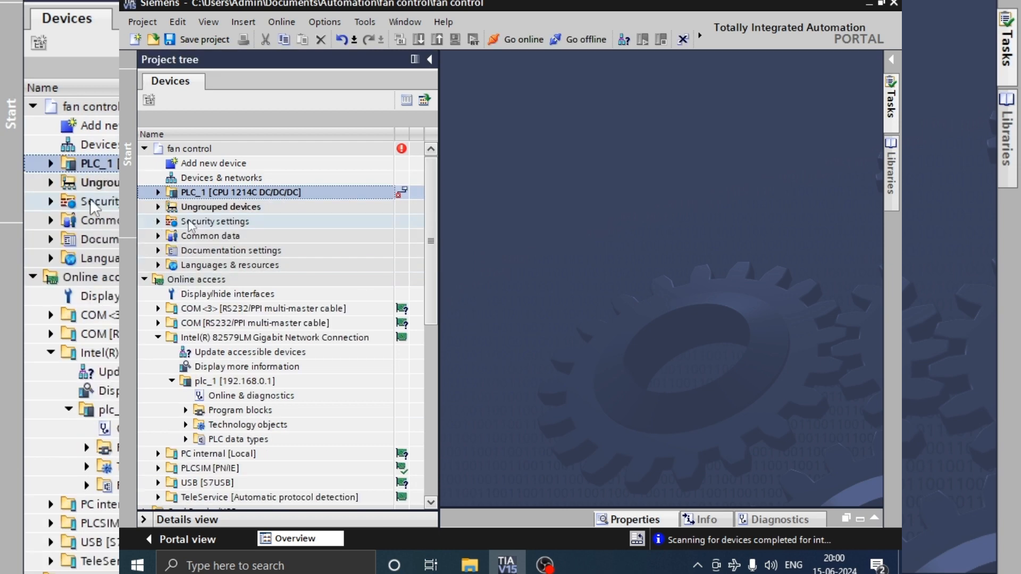
left_click(157, 192)
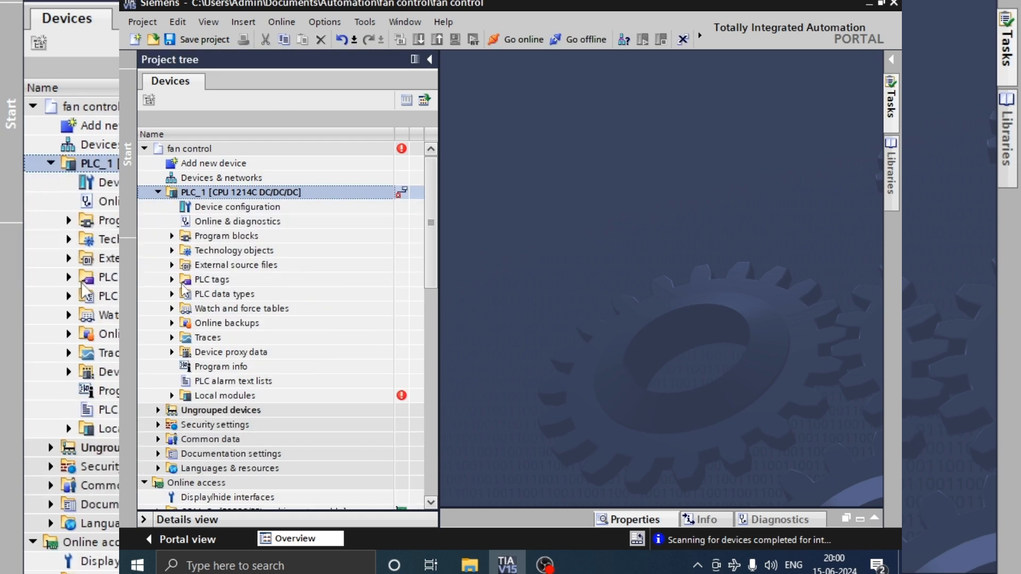
left_click(207, 238)
double_click(207, 240)
left_click(253, 266)
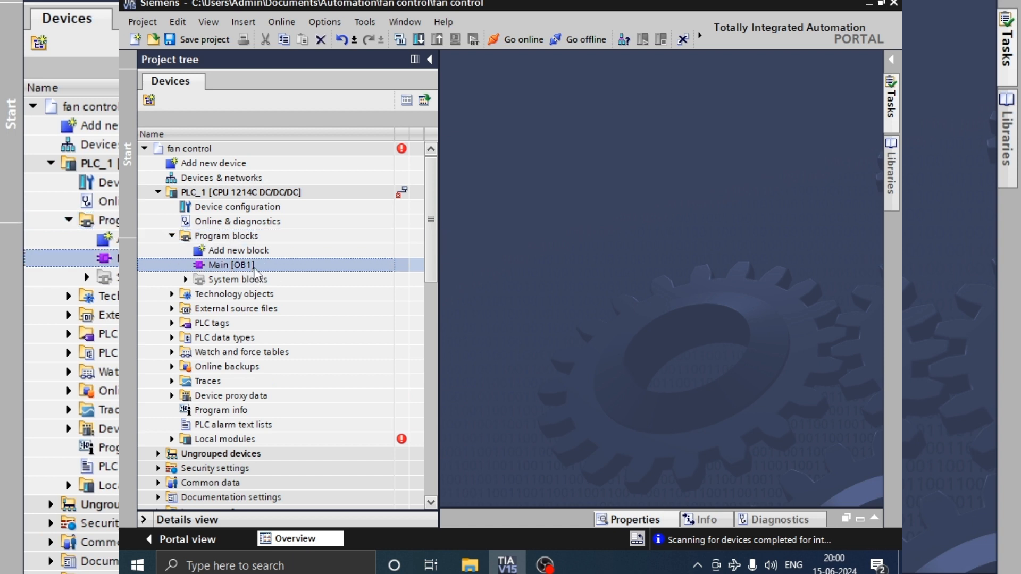
double_click(253, 266)
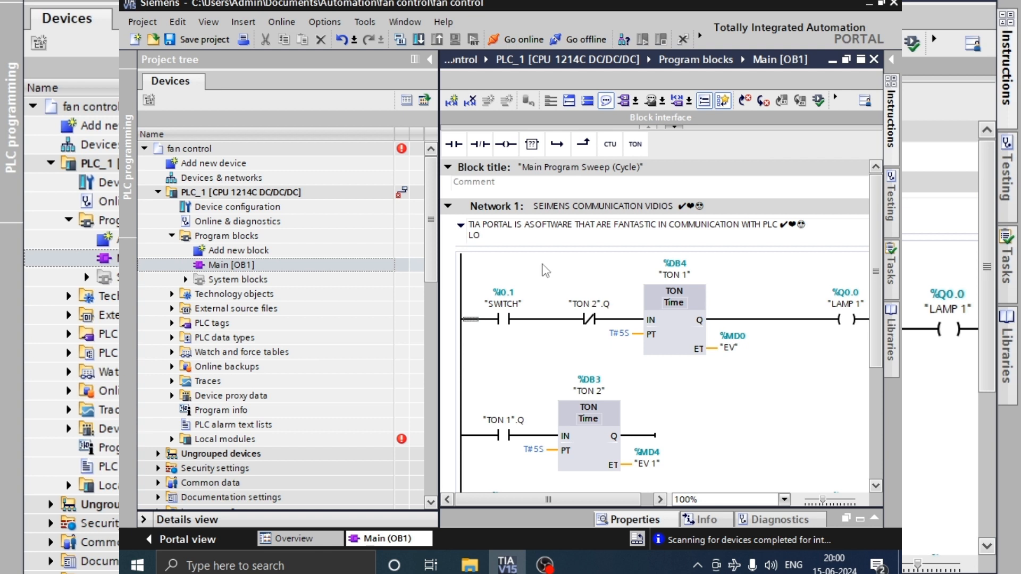
left_click(548, 319)
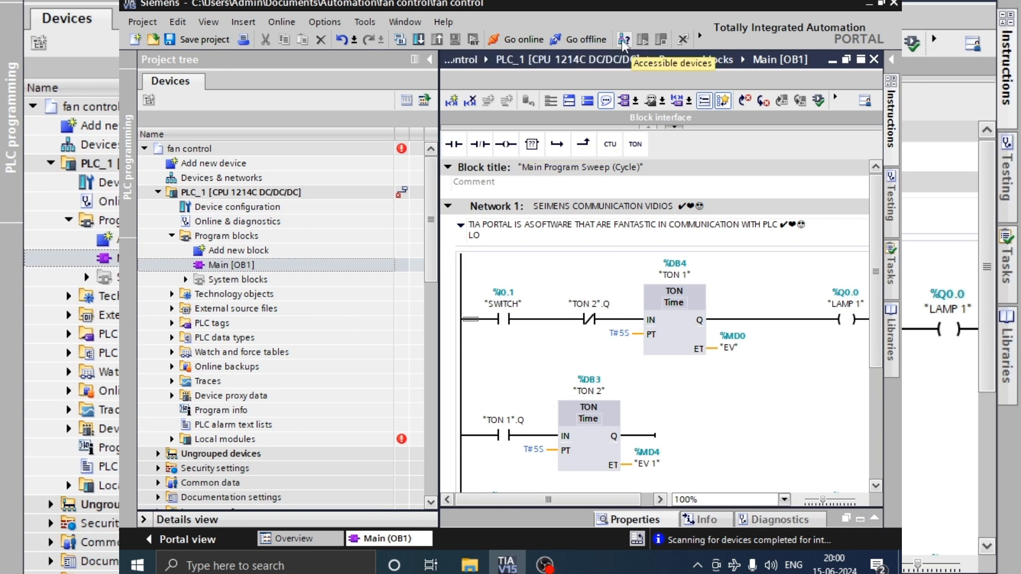
Step: Take PLC_1 offline and search for the download target over PN/IE with the Intel(R) 82579LM Gigabit Network Connection
left_click(588, 43)
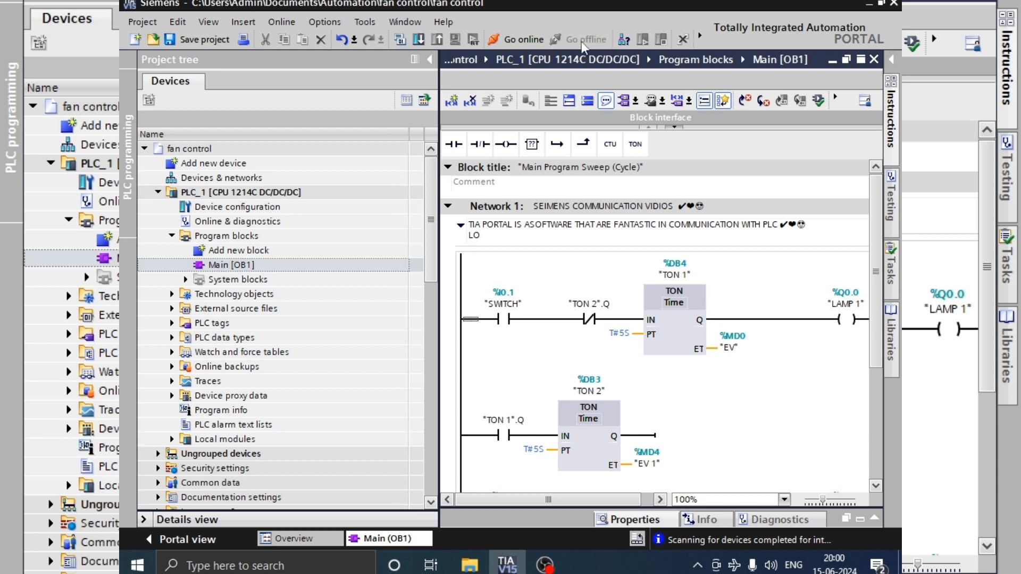
left_click(418, 41)
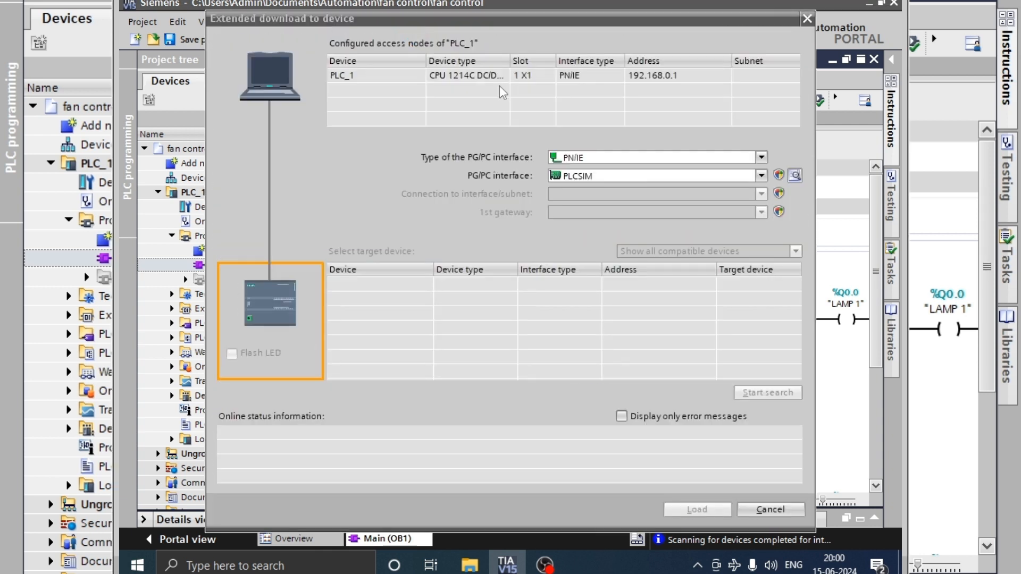
left_click(704, 175)
left_click(622, 196)
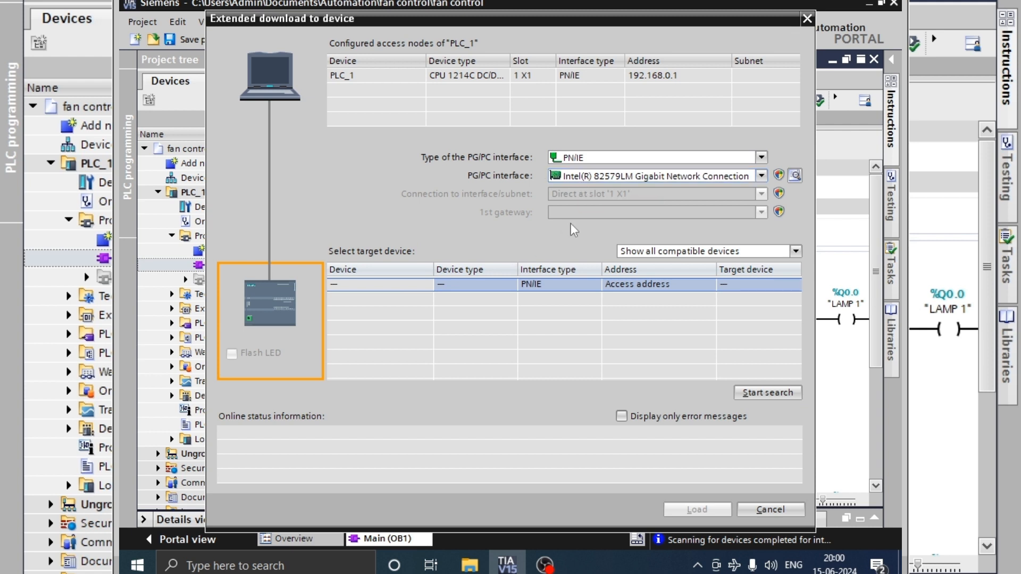
left_click(601, 175)
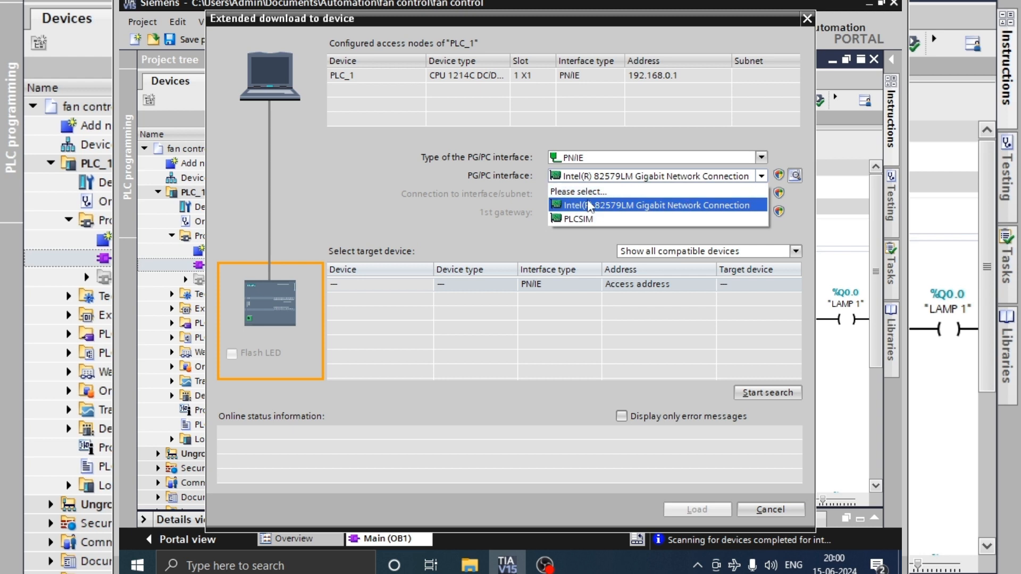
left_click(731, 205)
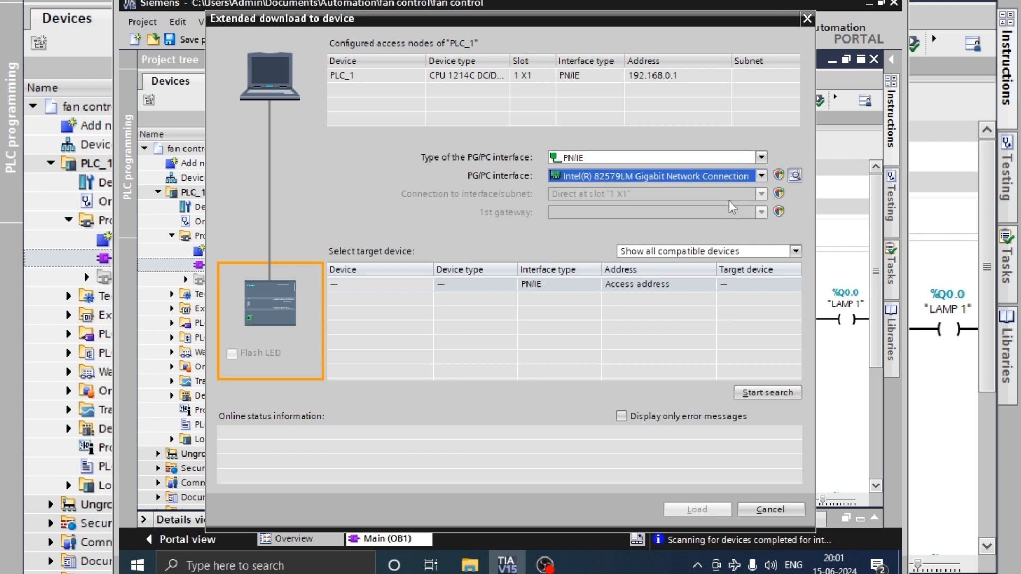
left_click(770, 394)
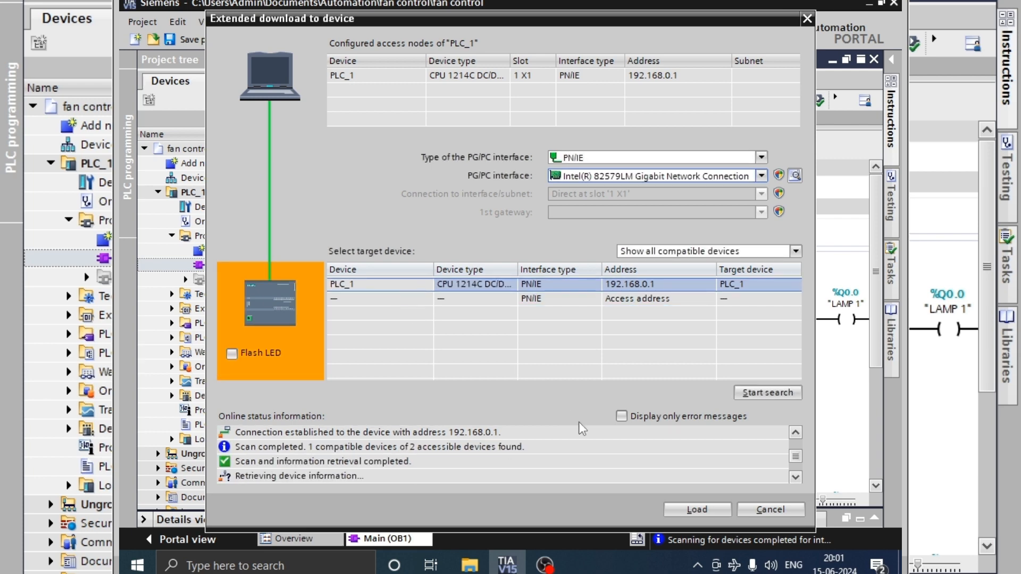
Step: Load the program to PLC_1 without synchronization, set Stop modules to Stop all, and finish the download
left_click(697, 509)
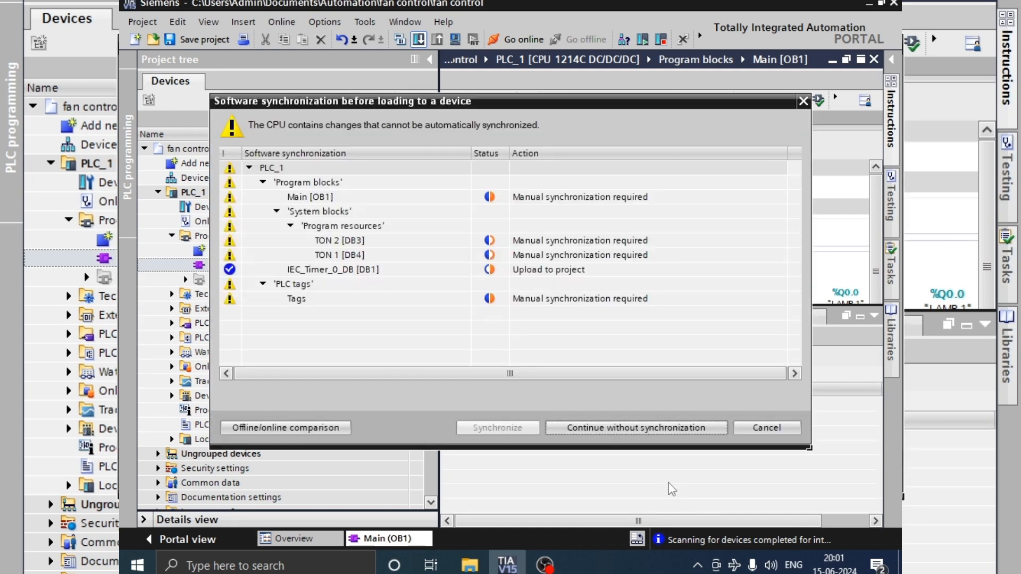
left_click(596, 426)
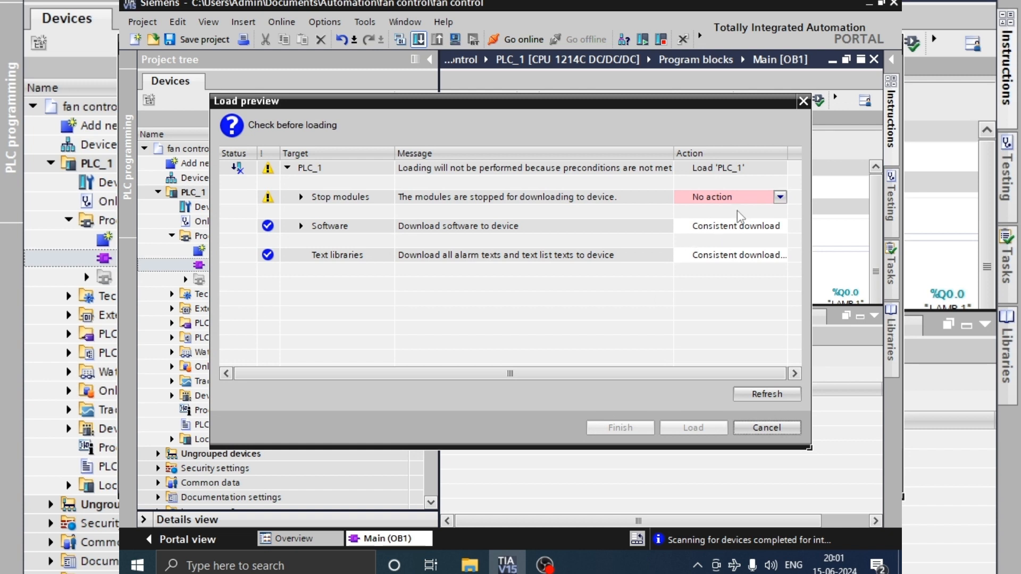
left_click(760, 198)
left_click(749, 223)
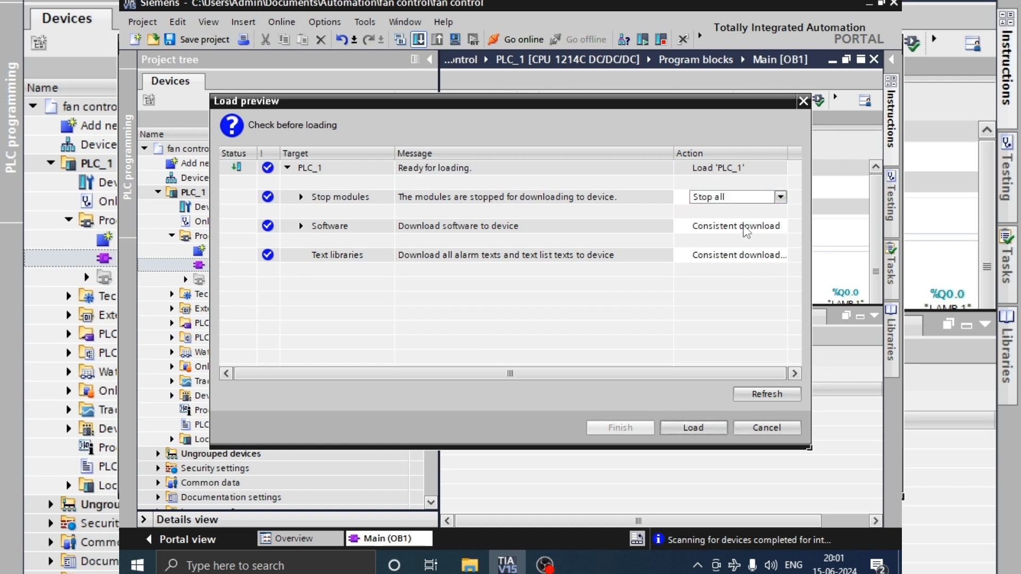
left_click(704, 431)
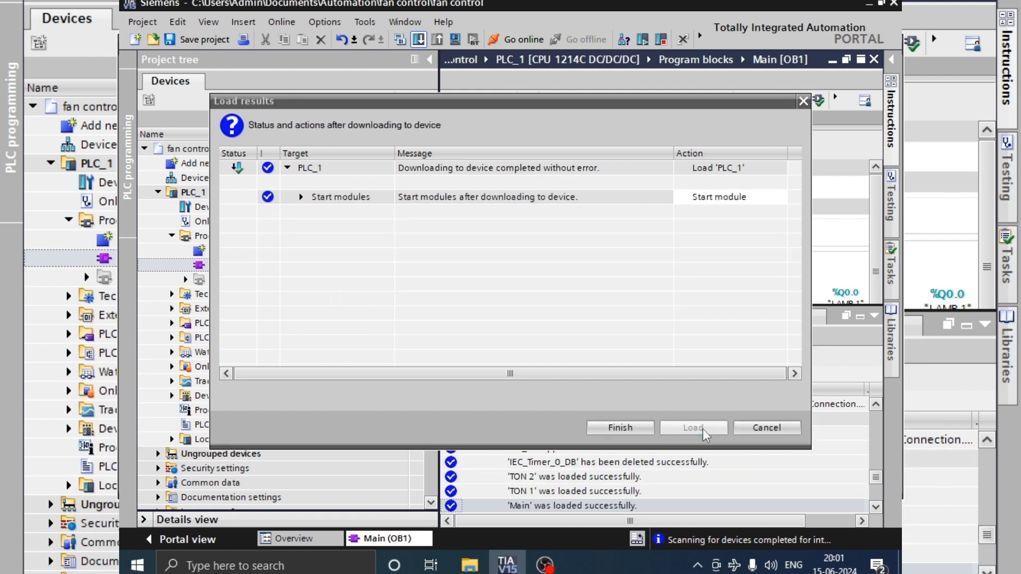
left_click(620, 428)
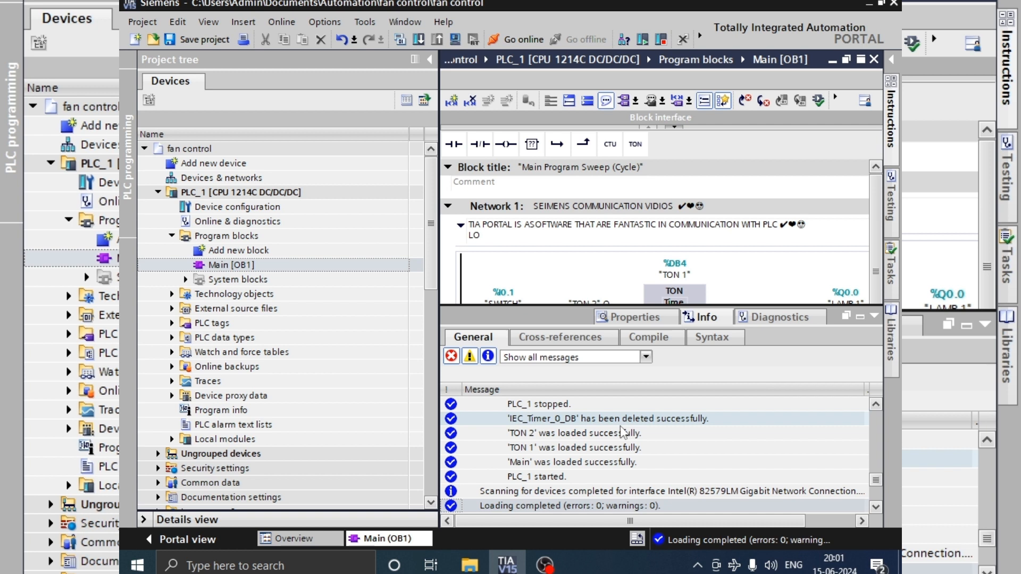
Step: Change the "SWITCH" (%I0.1) contact in Network 1 of Main [OB1] to a normally closed contact
left_click(877, 316)
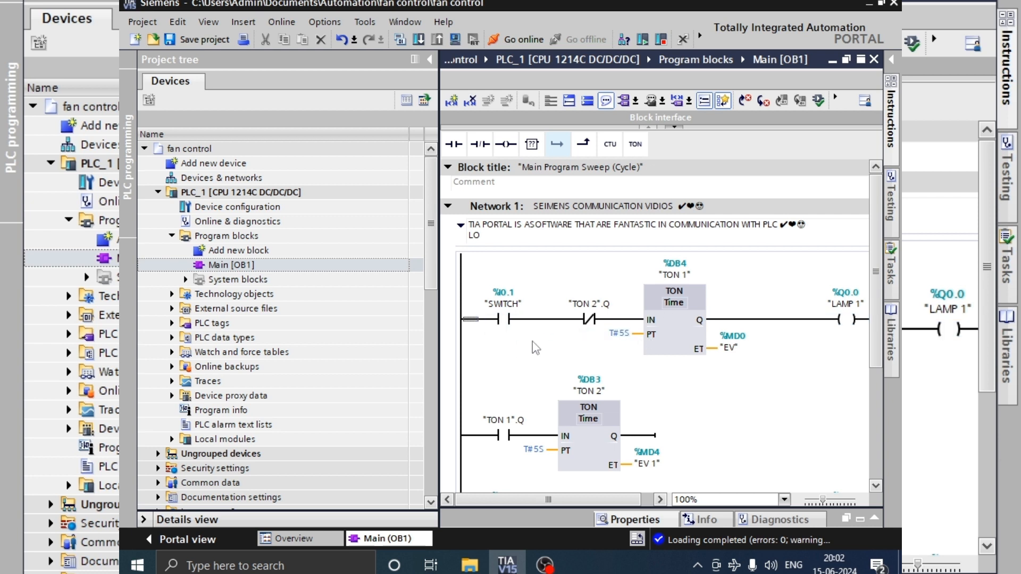
scroll(527, 349, "down", 3)
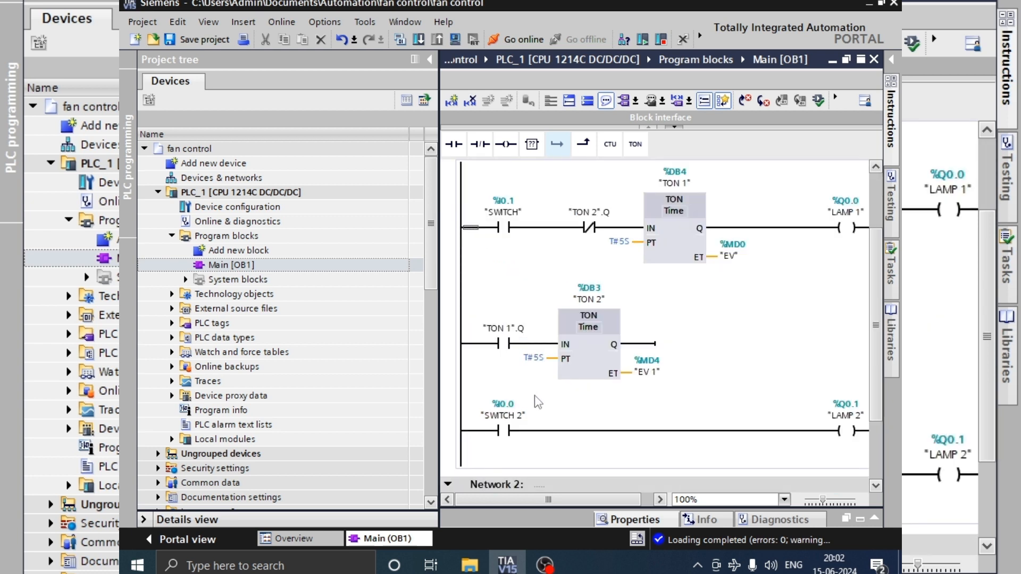
scroll(541, 399, "up", 3)
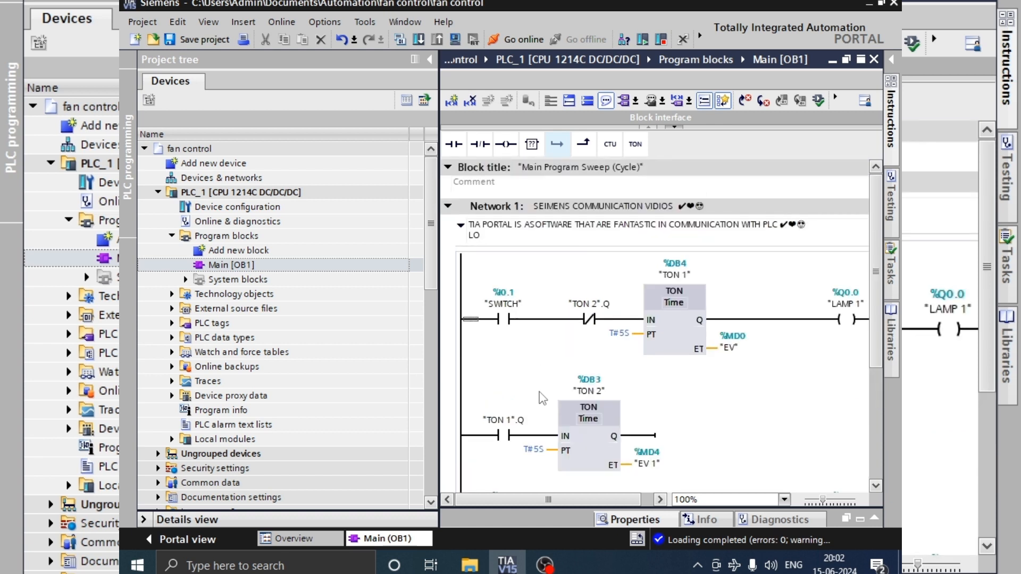
left_click(521, 322)
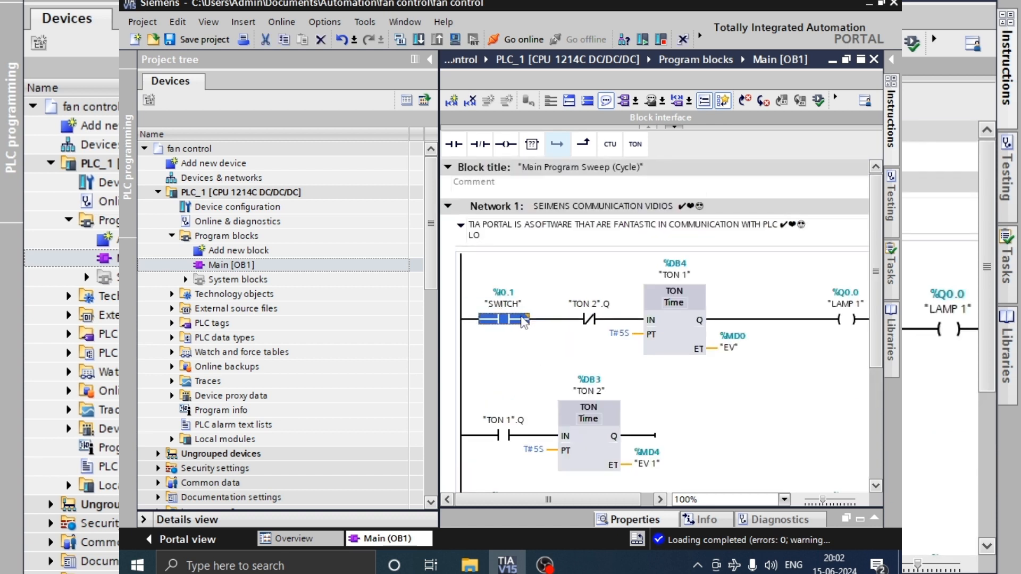
left_click(527, 318)
left_click(524, 319)
left_click(499, 345)
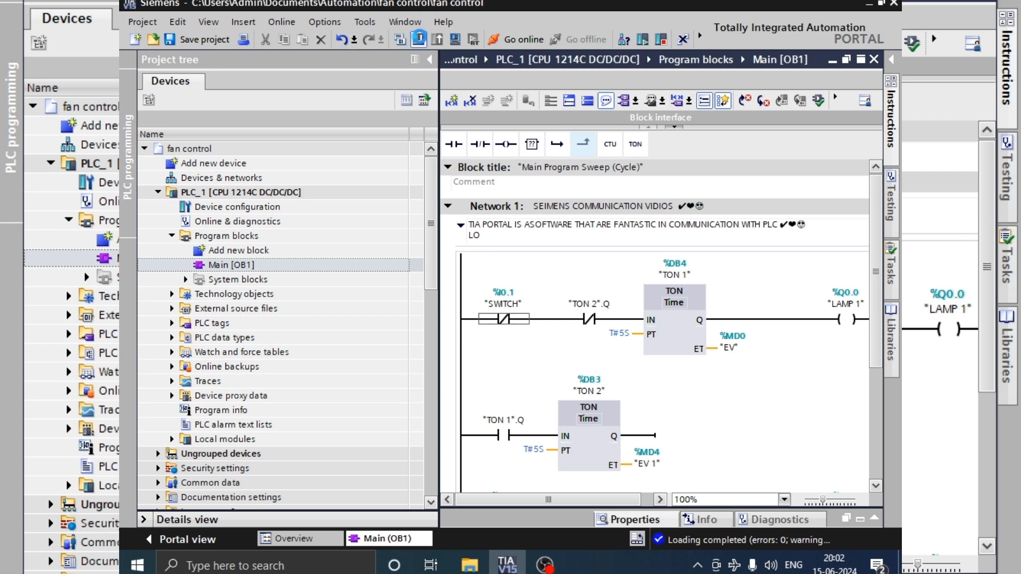
Step: Download the modified program to PLC_1 and accept overwriting the Main [OB1] block
left_click(419, 39)
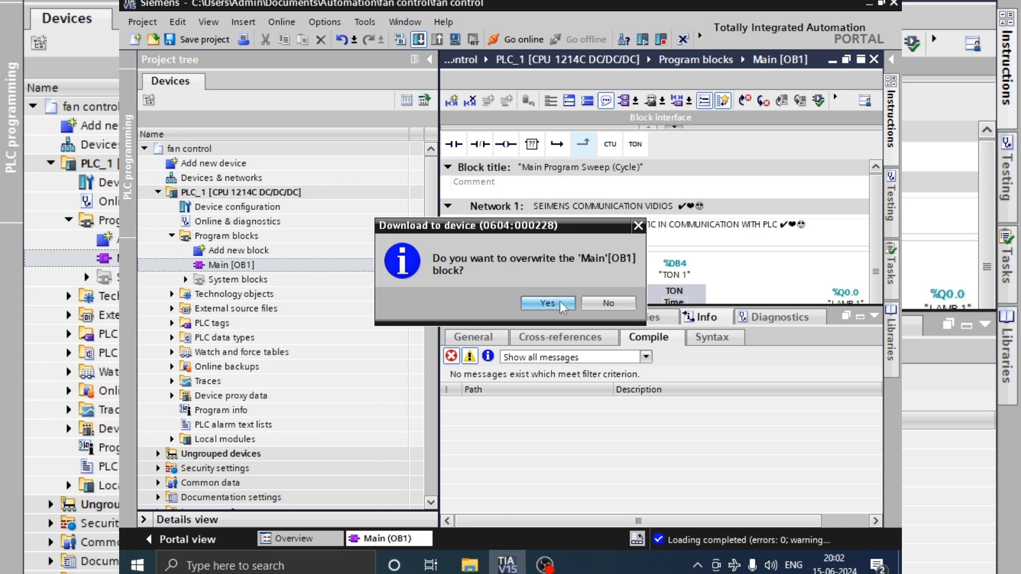
left_click(547, 302)
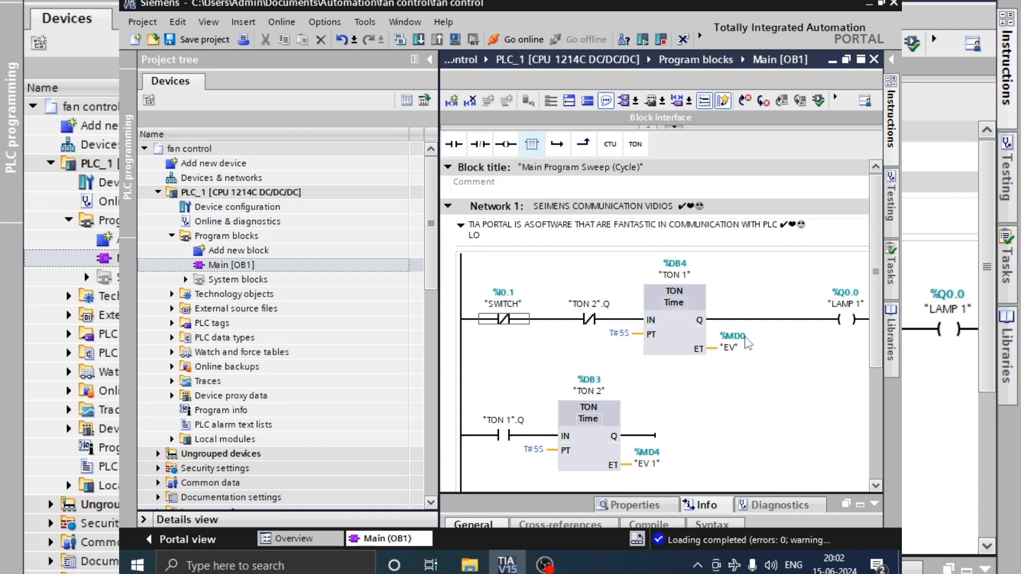
left_click(795, 319)
Step: Turn on online monitoring of Main [OB1] to watch Network 1's contacts, timers and lamp outputs live
scroll(659, 319, "down", 3)
scroll(659, 319, "up", 3)
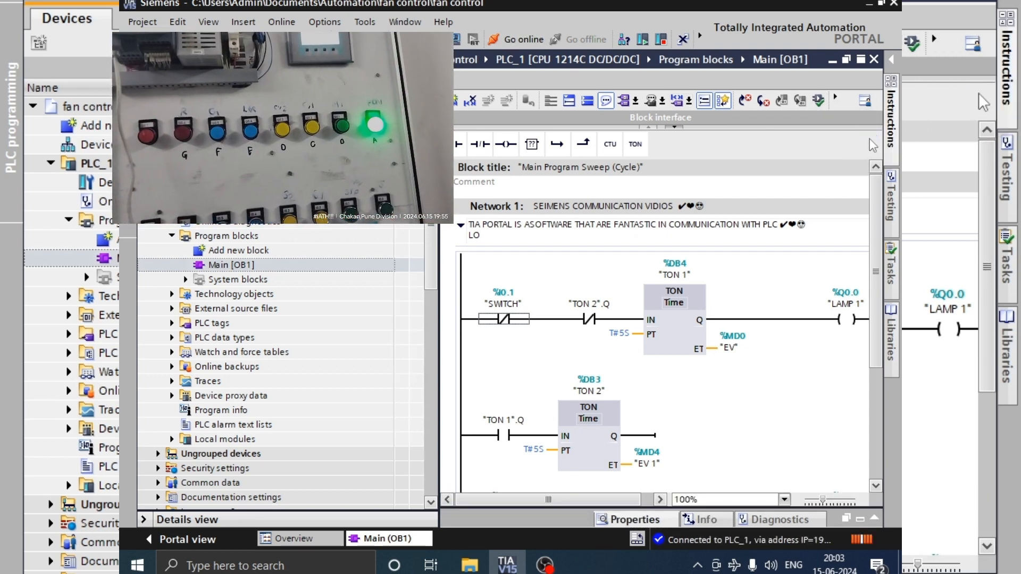
key("ctrl+t")
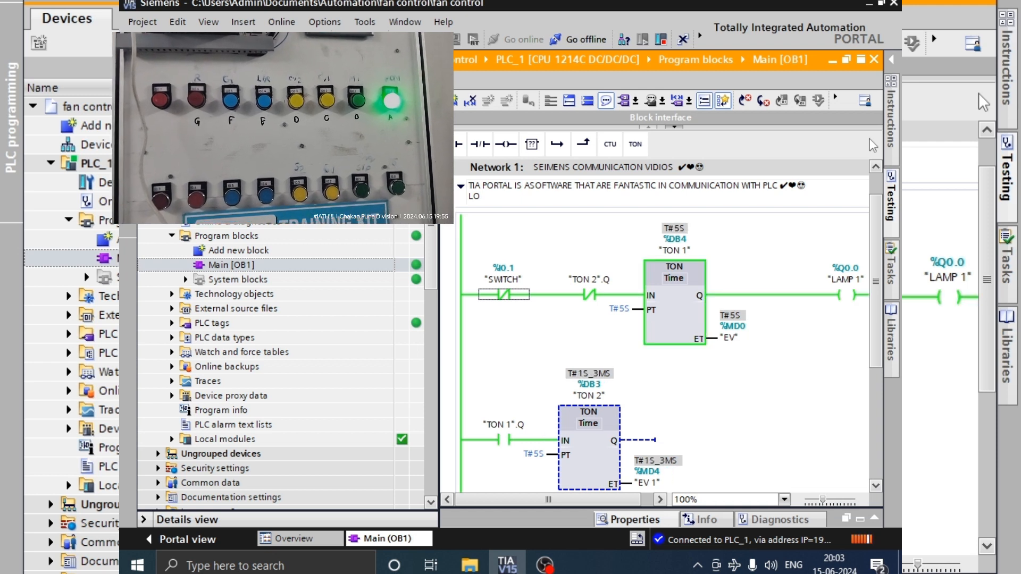
scroll(646, 413, "down", 5)
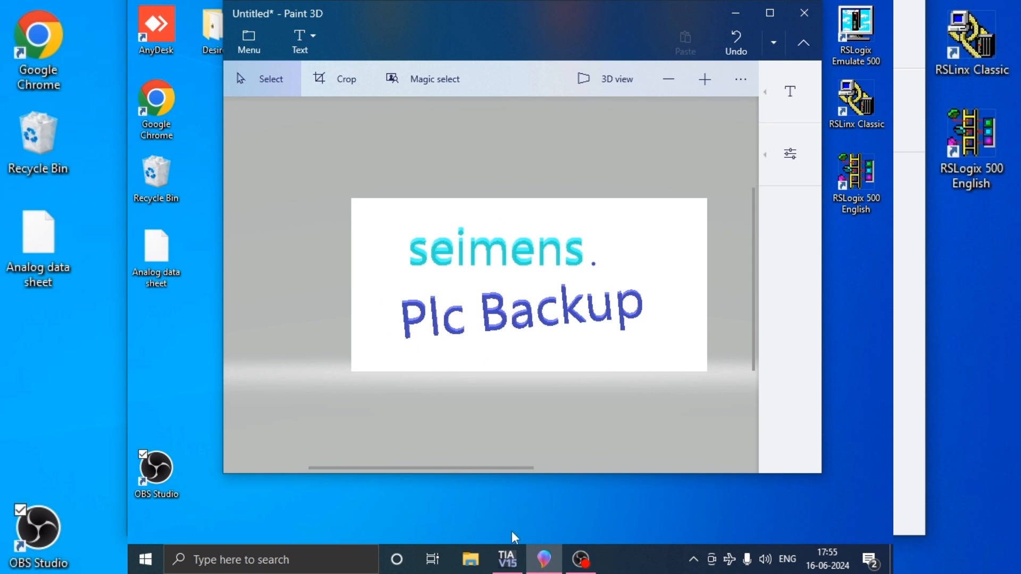
Step: Close the running TIA Portal window, minimize Paint 3D, and relaunch TIA Portal V15 in the project view
left_click(505, 562)
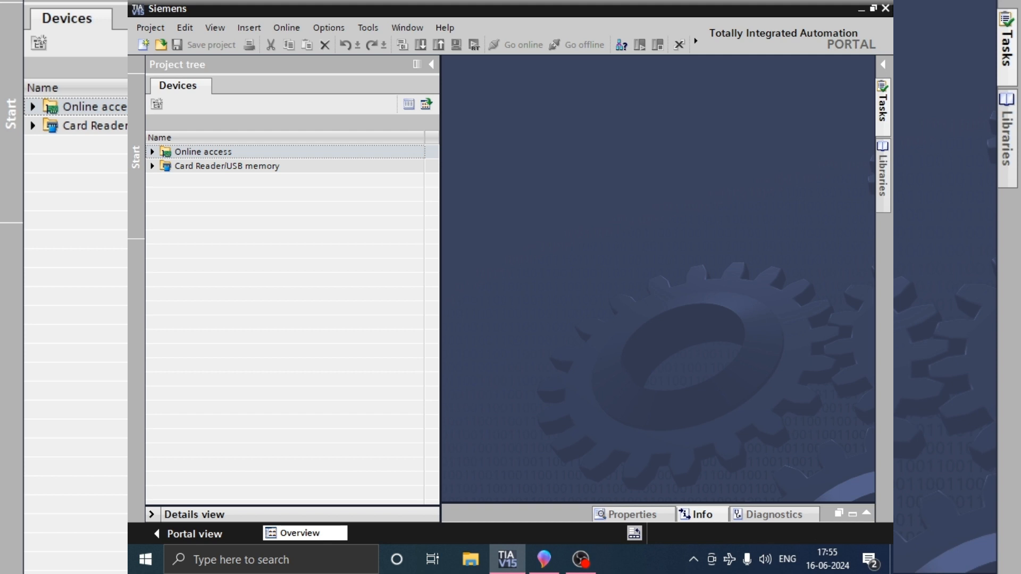
left_click(886, 7)
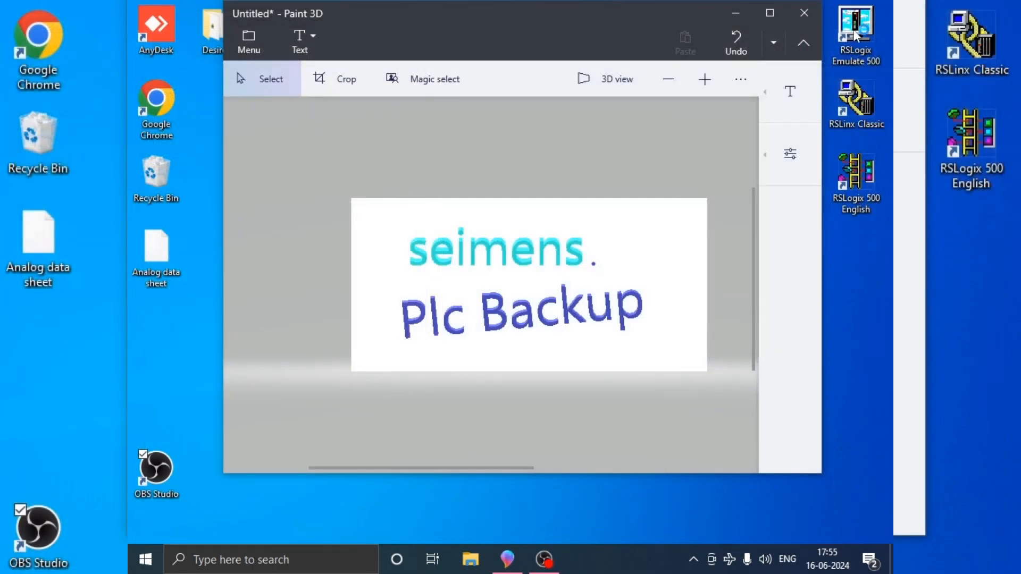
left_click(735, 13)
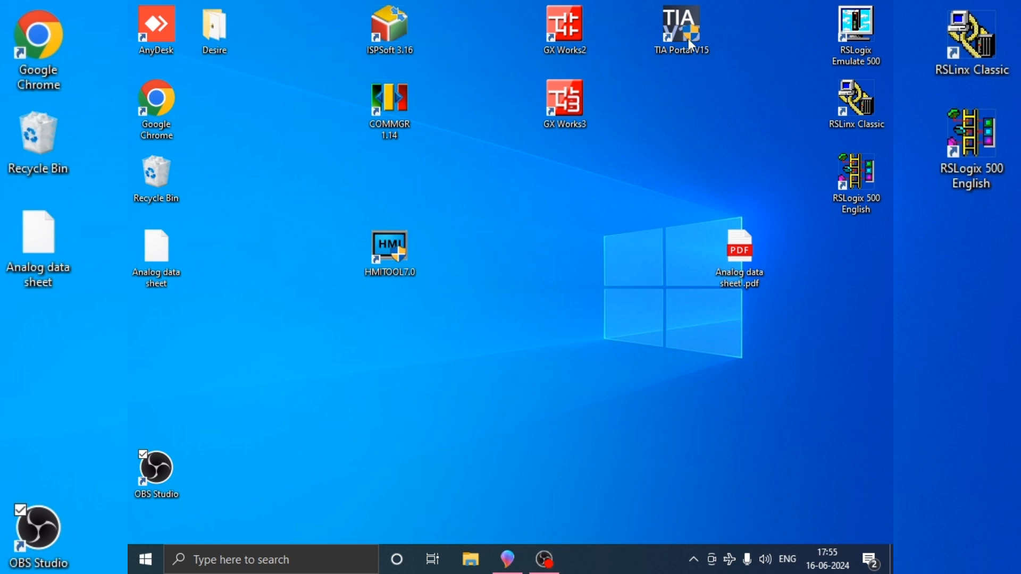
double_click(672, 30)
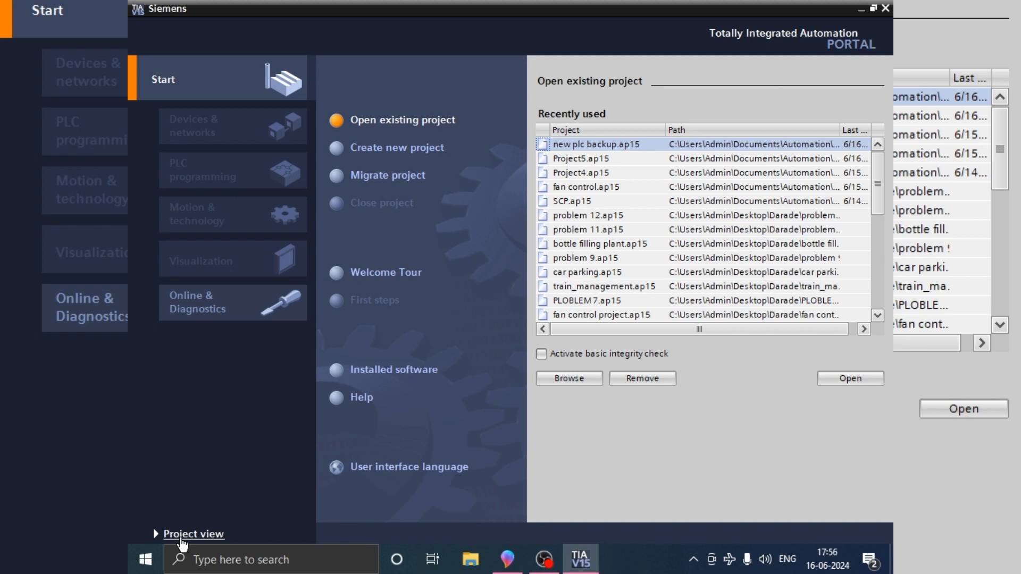
left_click(181, 535)
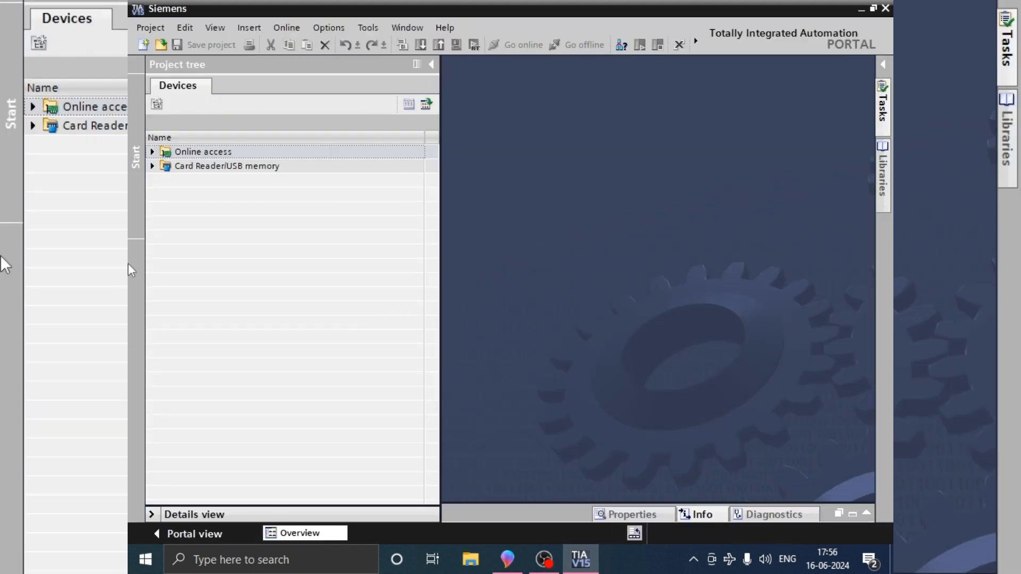
Step: Create a new project named "plc backup"
left_click(144, 45)
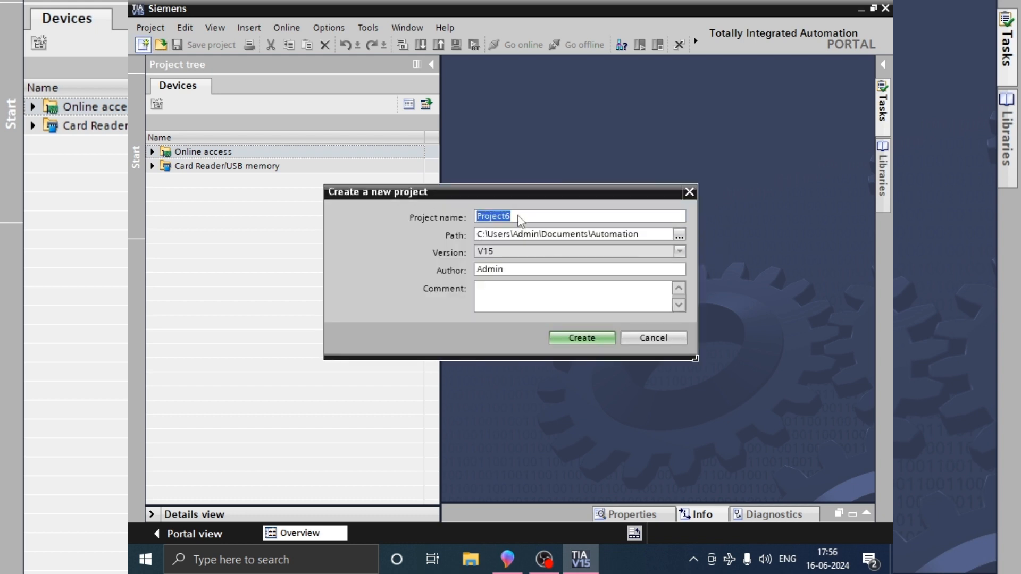
type("plc backup")
left_click(566, 338)
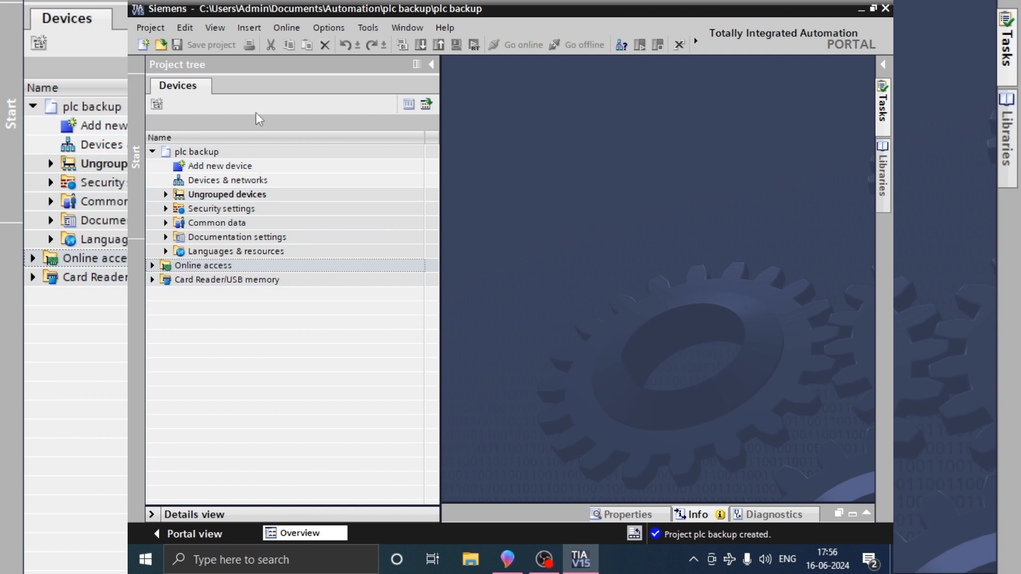
Step: Select the plc backup project in the project tree and start uploading a device as a new station with hardware and software
left_click(289, 32)
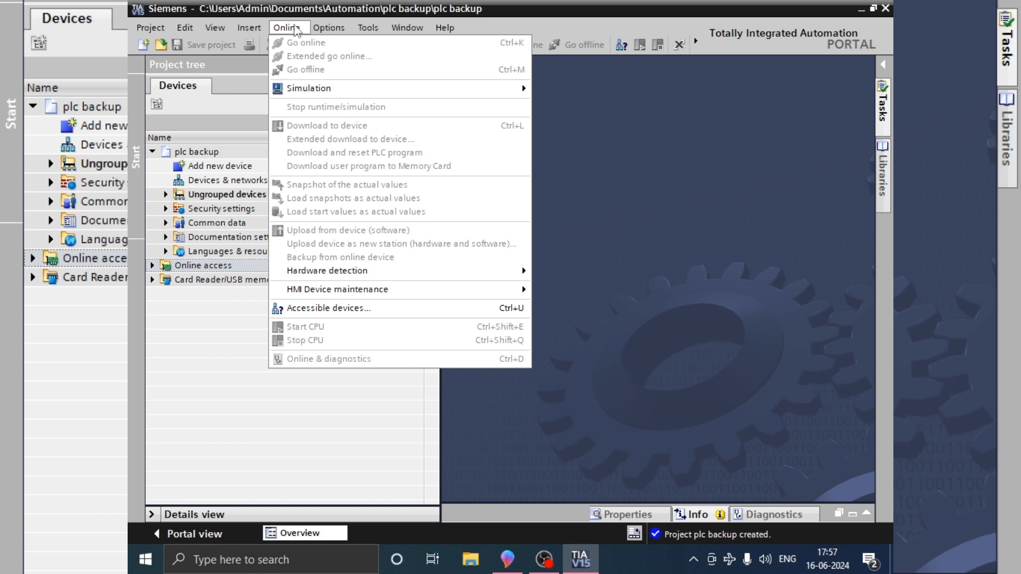
left_click(216, 154)
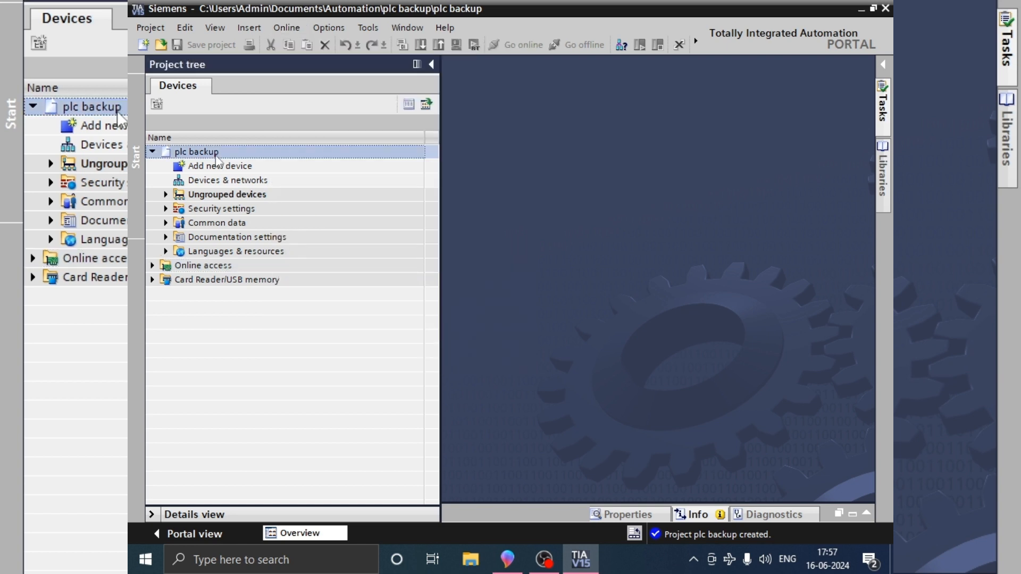
double_click(216, 156)
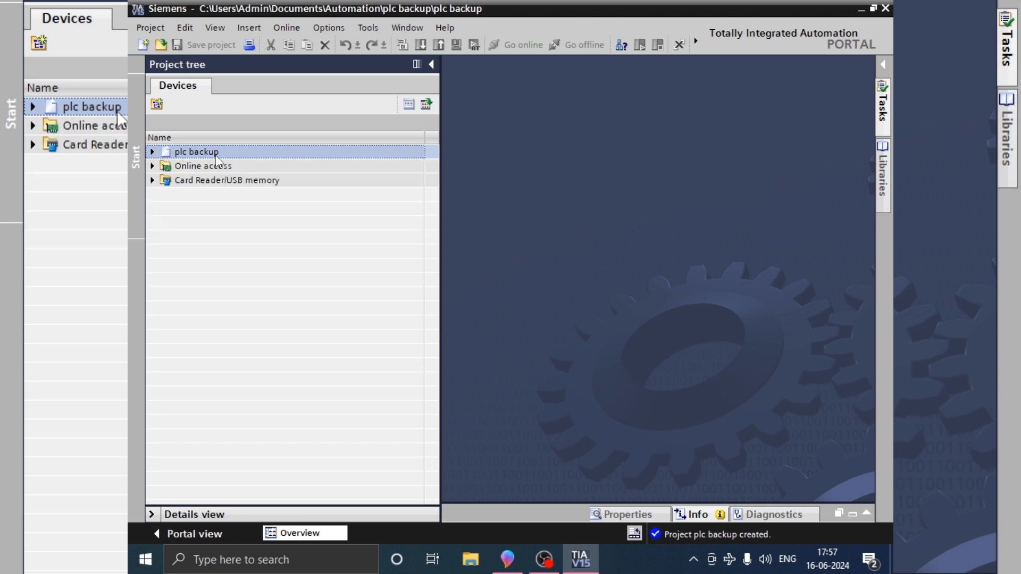
double_click(216, 155)
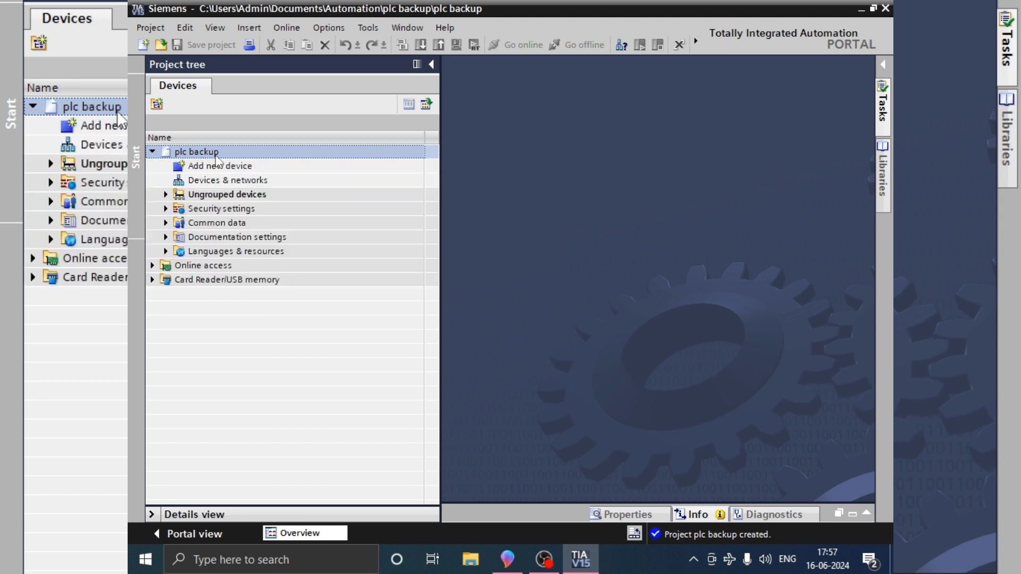
left_click(280, 28)
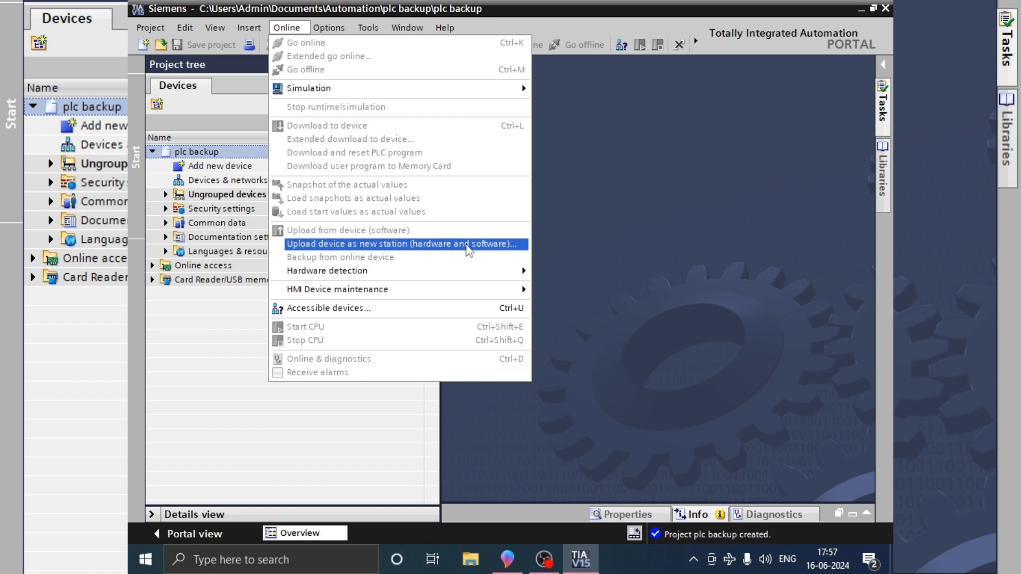
left_click(467, 245)
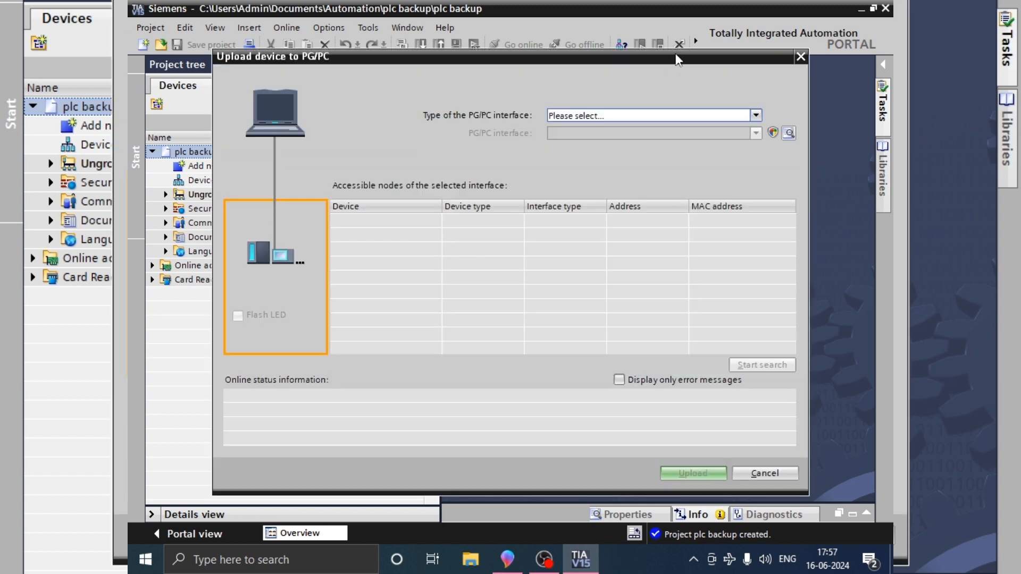
Step: Set the PG/PC interface type to PN/IE, search for accessible nodes, and upload the S7-1200 station plc_1 into the project
left_click(734, 115)
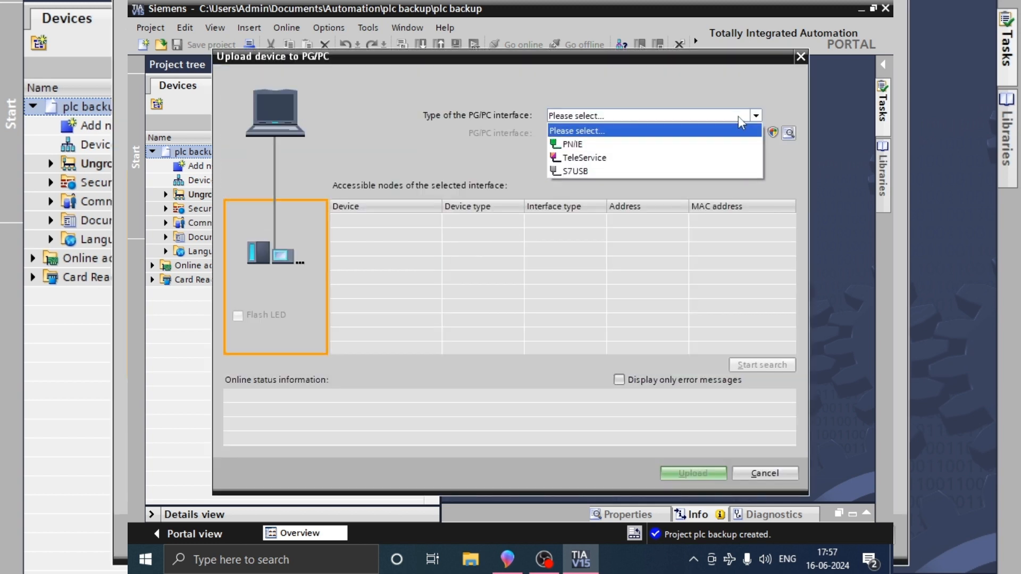
left_click(562, 145)
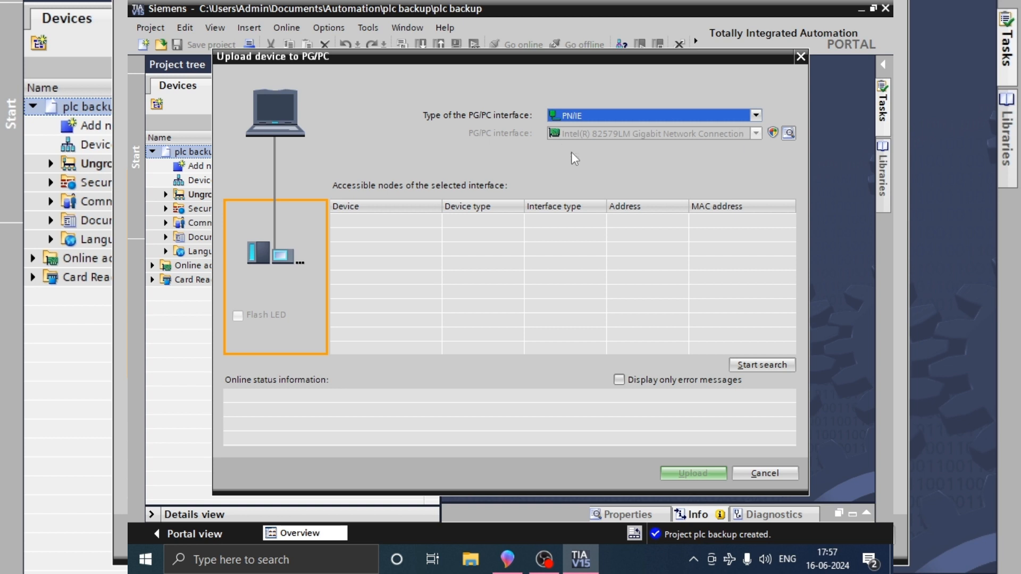
left_click(754, 363)
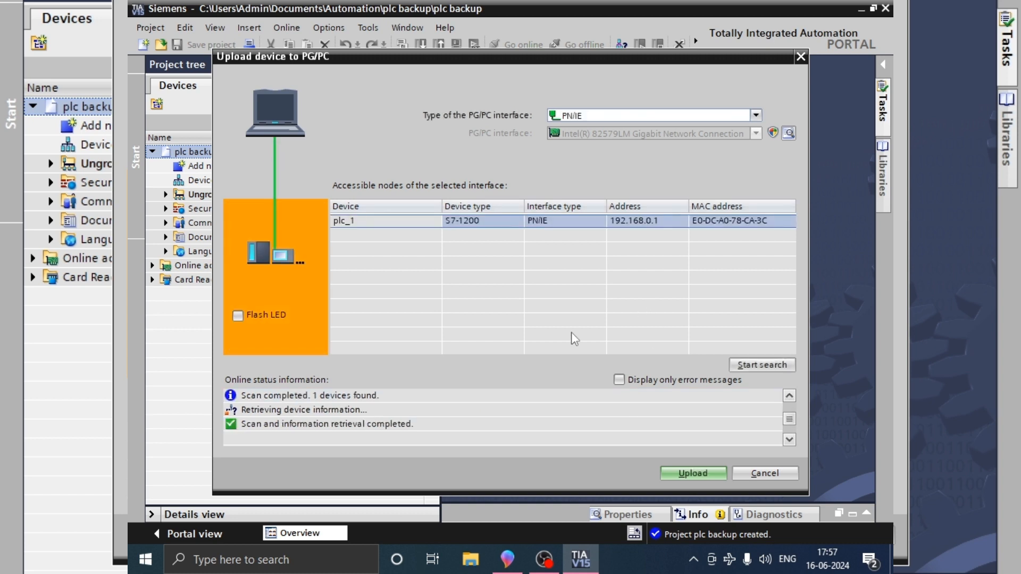
left_click(690, 475)
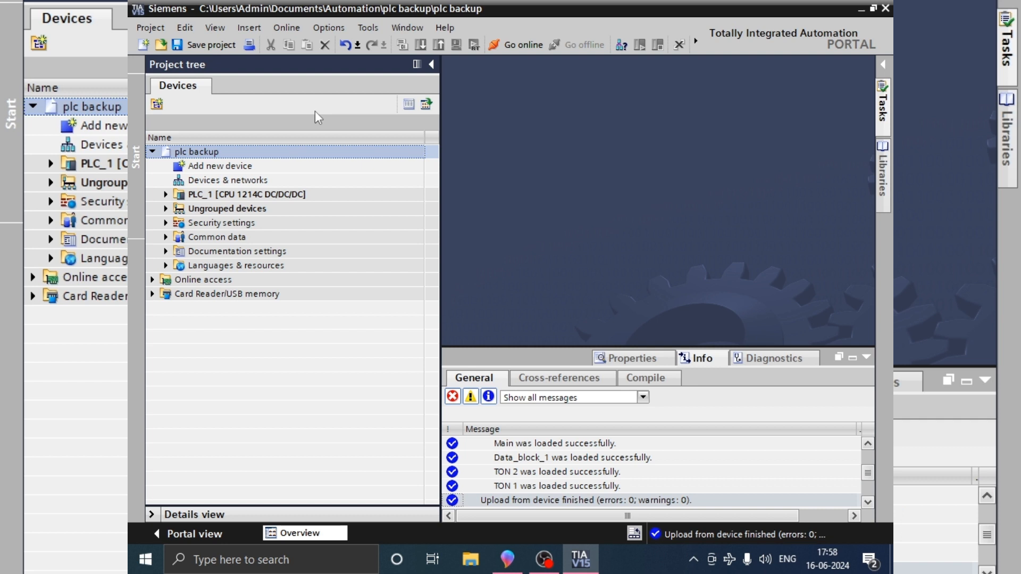
Step: Expand the uploaded PLC_1 station's program blocks and open Main [OB1] to examine its ladder logic
left_click(166, 197)
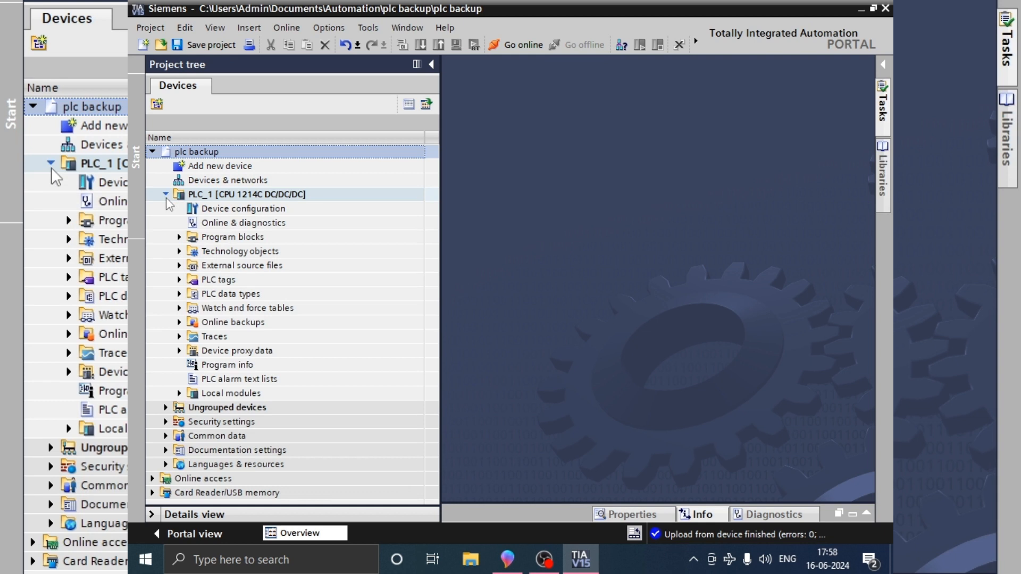
left_click(180, 237)
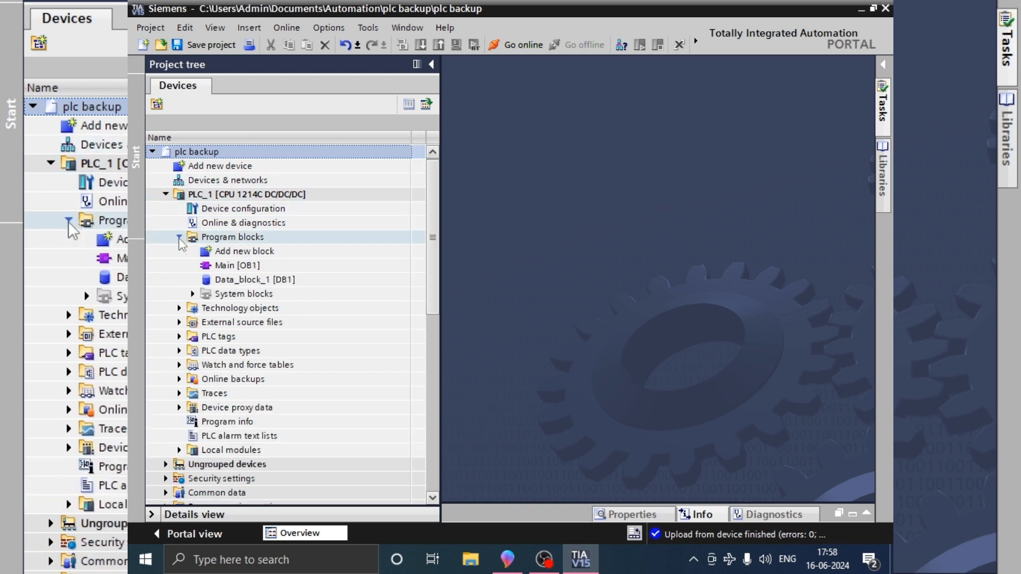
left_click(229, 266)
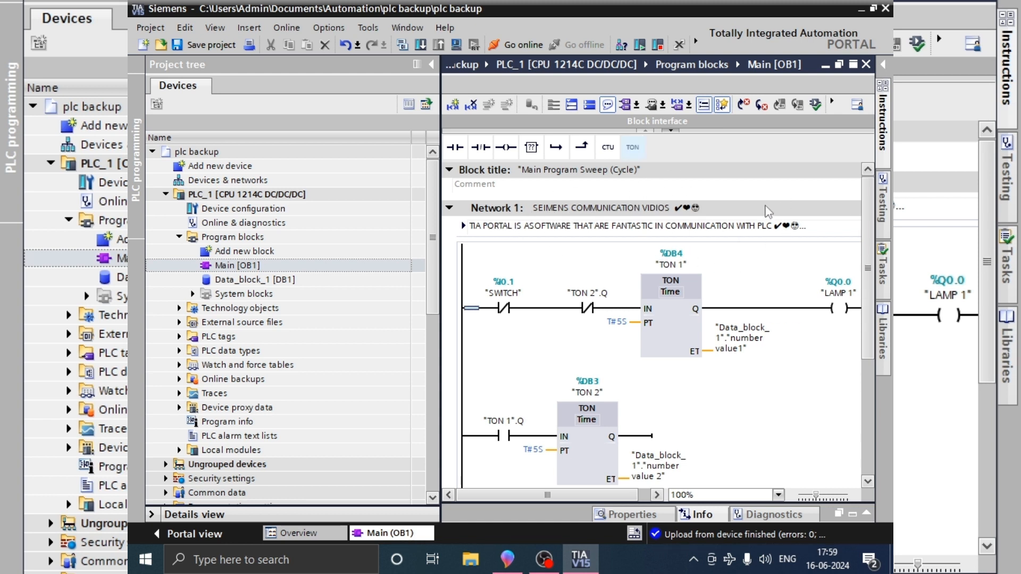
Step: Open Data_block_1 [DB1] and collapse and re-expand its Static section to examine the variables
double_click(273, 281)
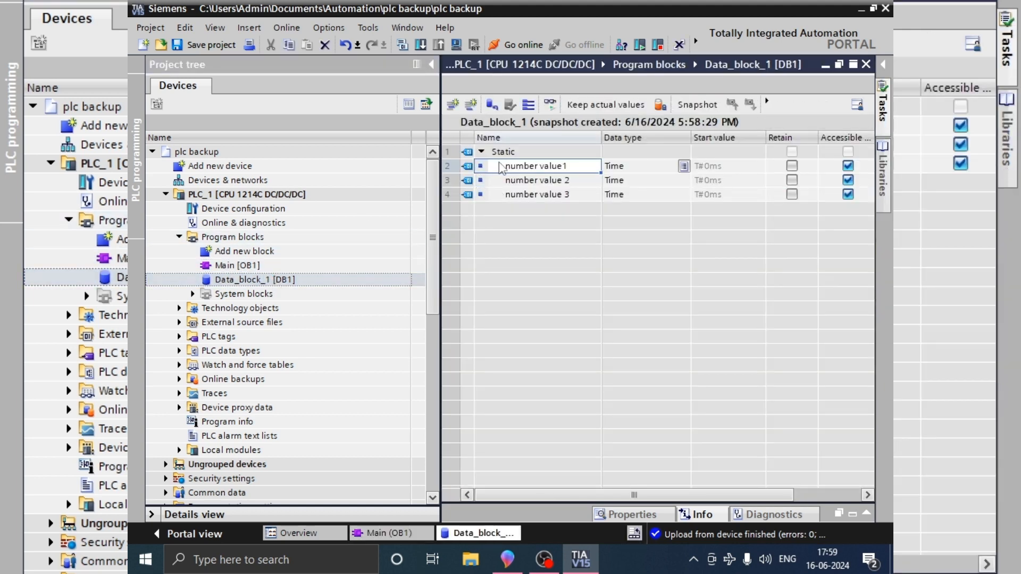
left_click(485, 152)
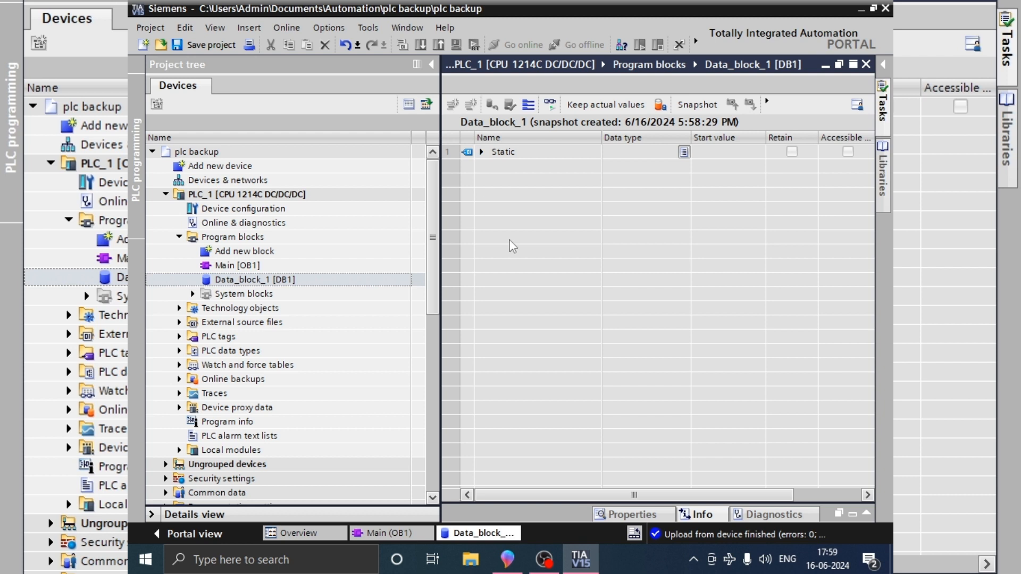
left_click(481, 152)
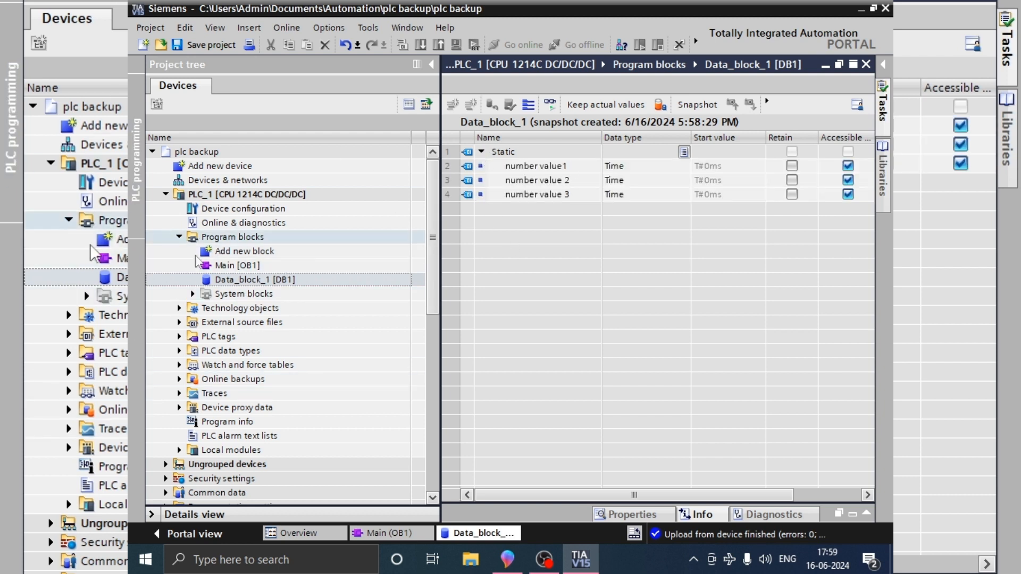
Step: Expand the PLC tags of PLC_1 and open the default tag table to check the uploaded tags and addresses
left_click(229, 266)
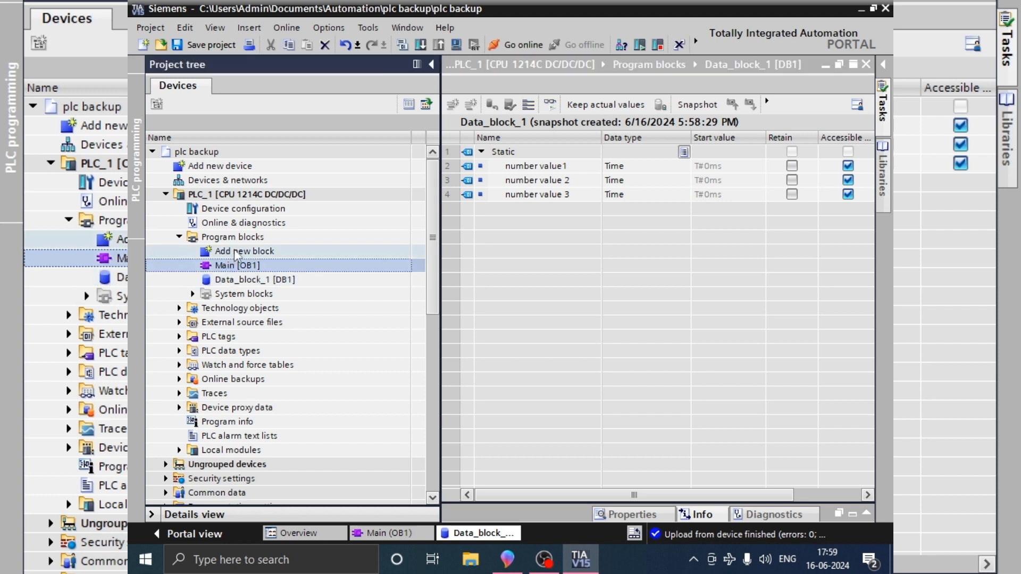
left_click(225, 340)
double_click(226, 341)
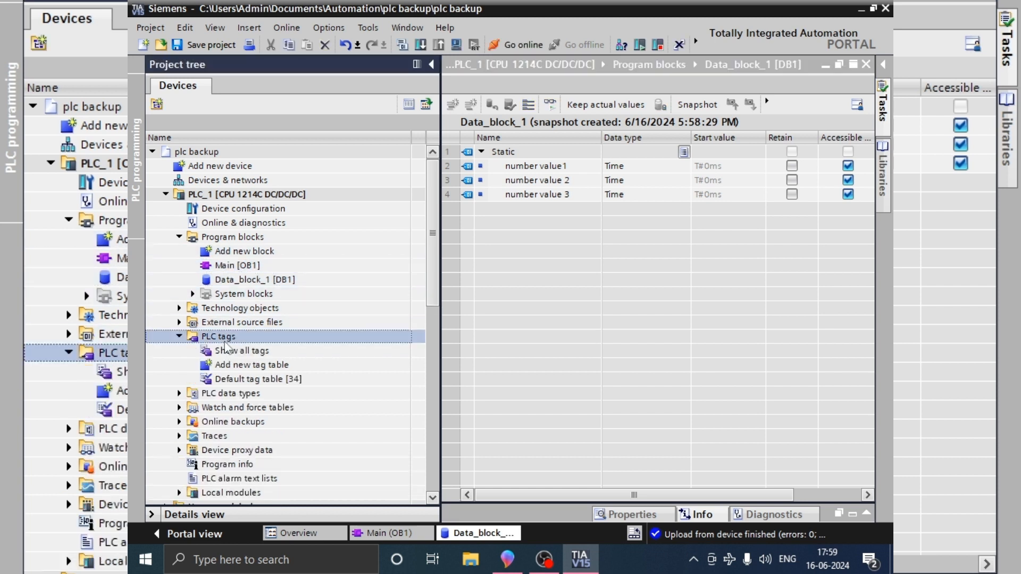
left_click(240, 379)
double_click(240, 380)
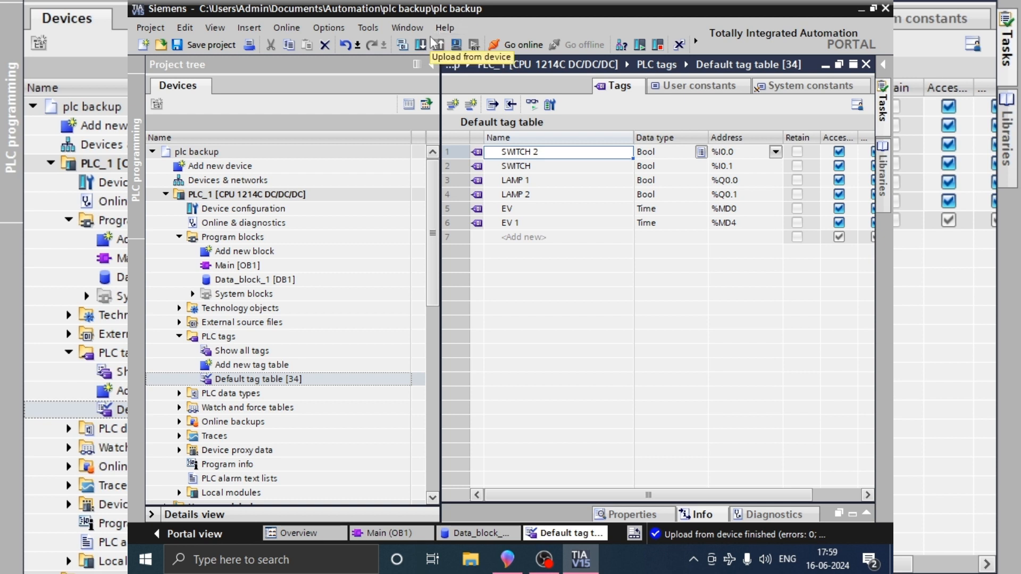
left_click(286, 30)
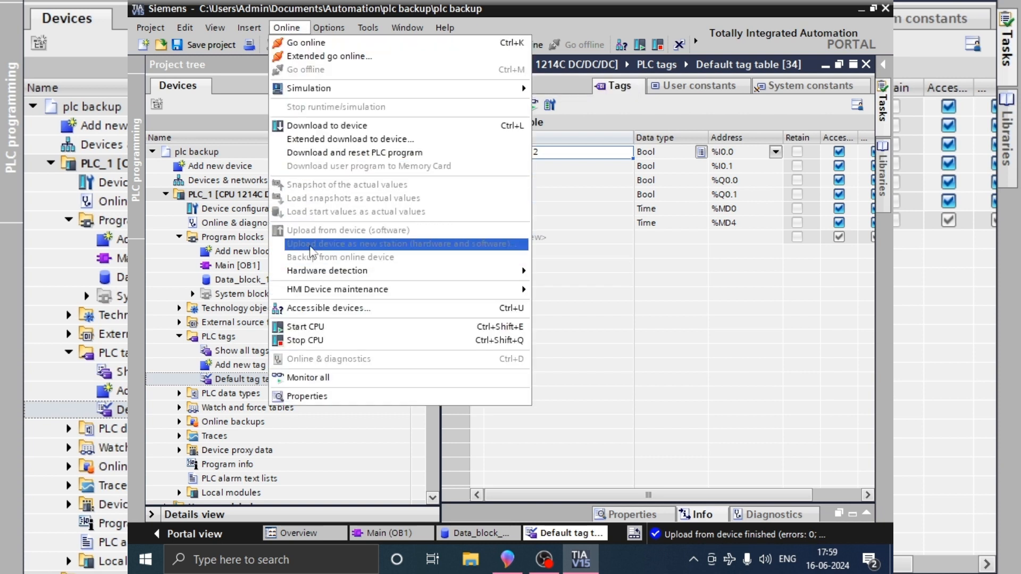
left_click(676, 286)
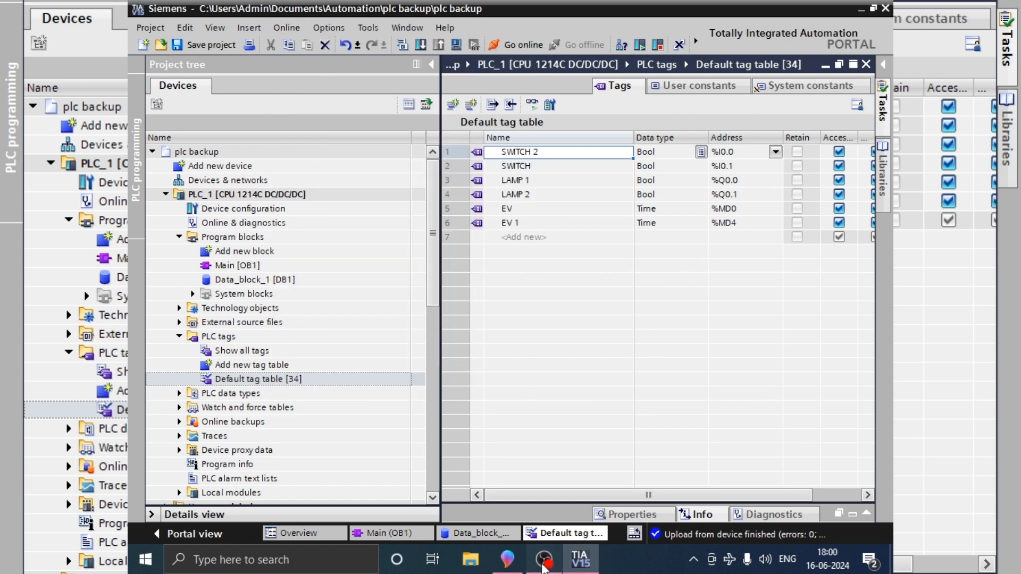
left_click(543, 566)
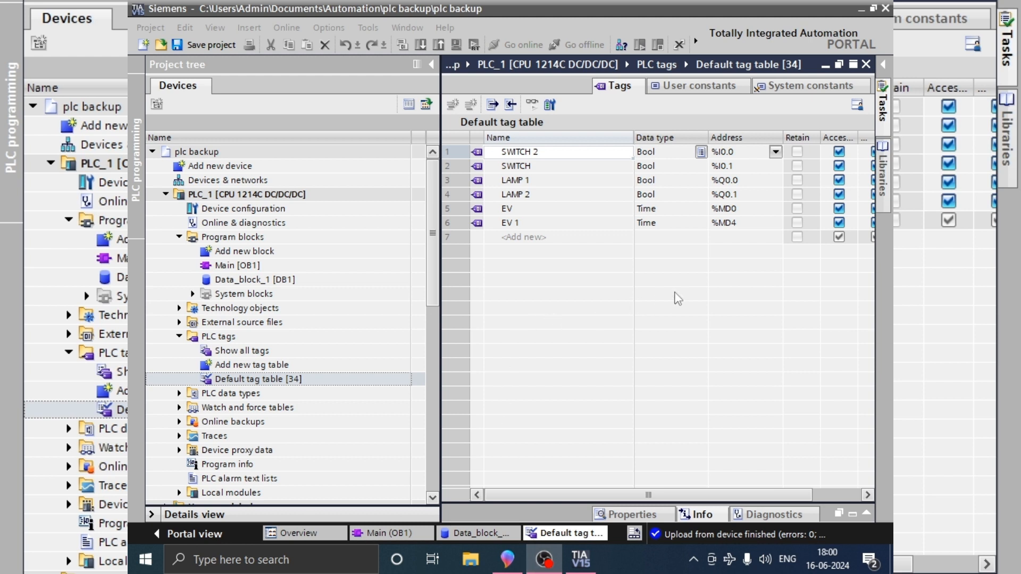